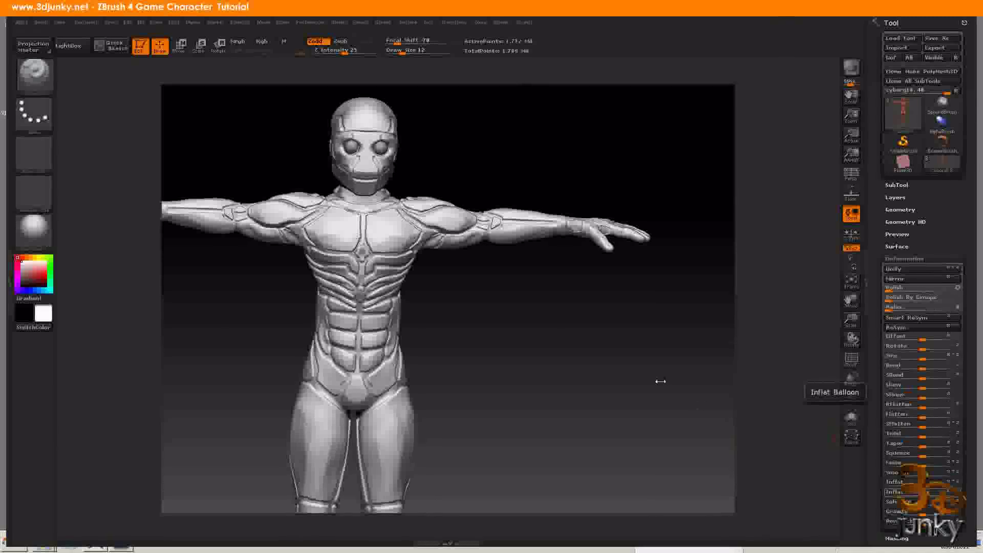
- Examine the panel lines on the hand from its back and palm sides, and the full figure
mouse_move(659, 312)
mouse_down()
mouse_move(625, 367)
mouse_move(697, 262)
mouse_up()
drag(687, 387, 502, 194)
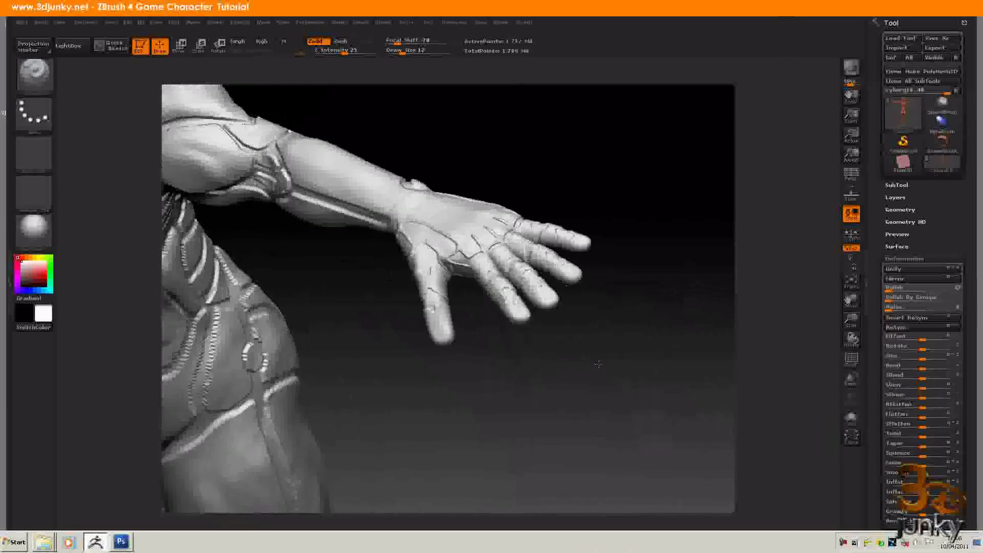
mouse_move(599, 362)
mouse_down()
mouse_move(664, 419)
mouse_move(567, 391)
mouse_up()
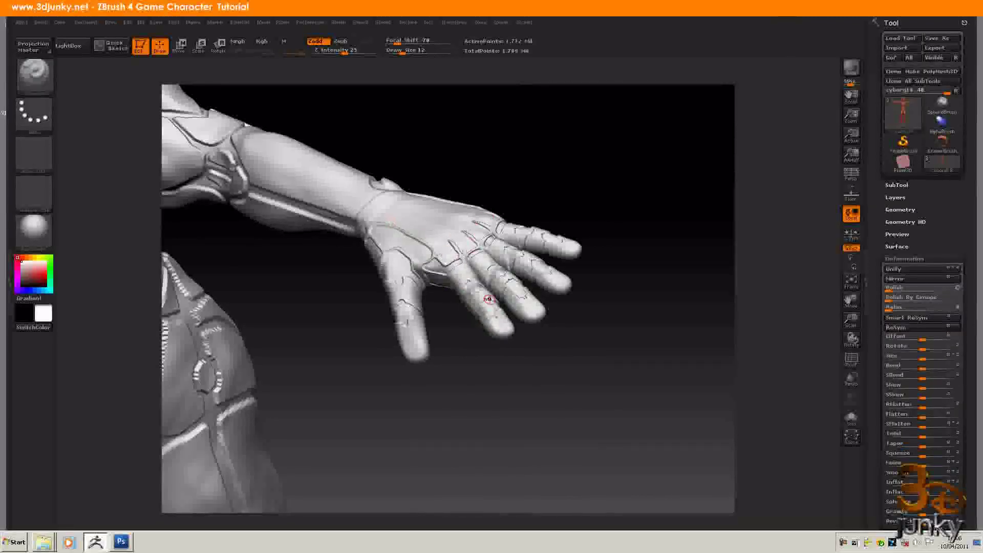
mouse_move(502, 391)
mouse_down()
mouse_move(518, 193)
mouse_move(503, 381)
mouse_up()
drag(515, 261, 487, 416)
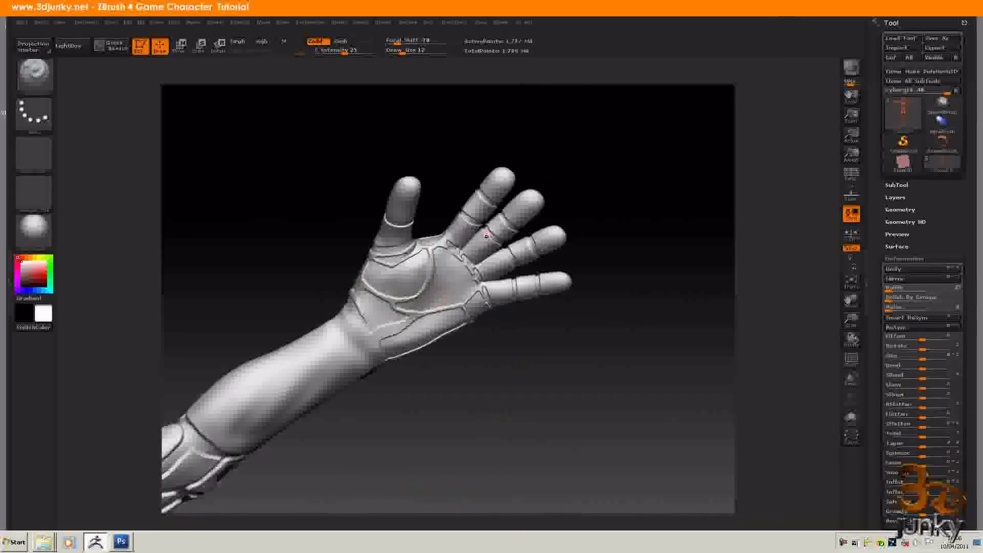
drag(558, 366, 629, 406)
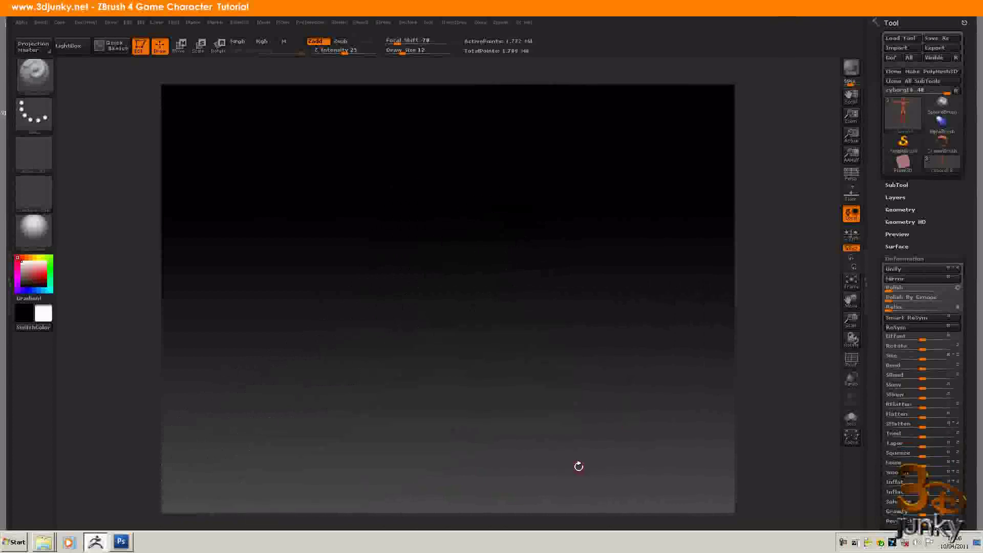
drag(579, 466, 650, 130)
drag(611, 496, 590, 298)
key(f)
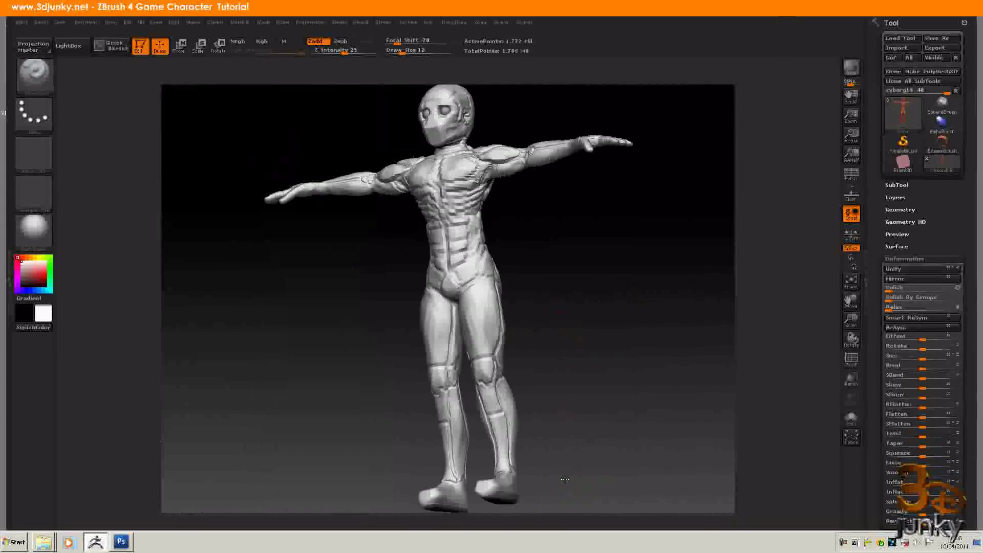
- Isolate the soles of the feet by hiding the rest of the figure, and face them from below
alt+drag(564, 479, 387, 414)
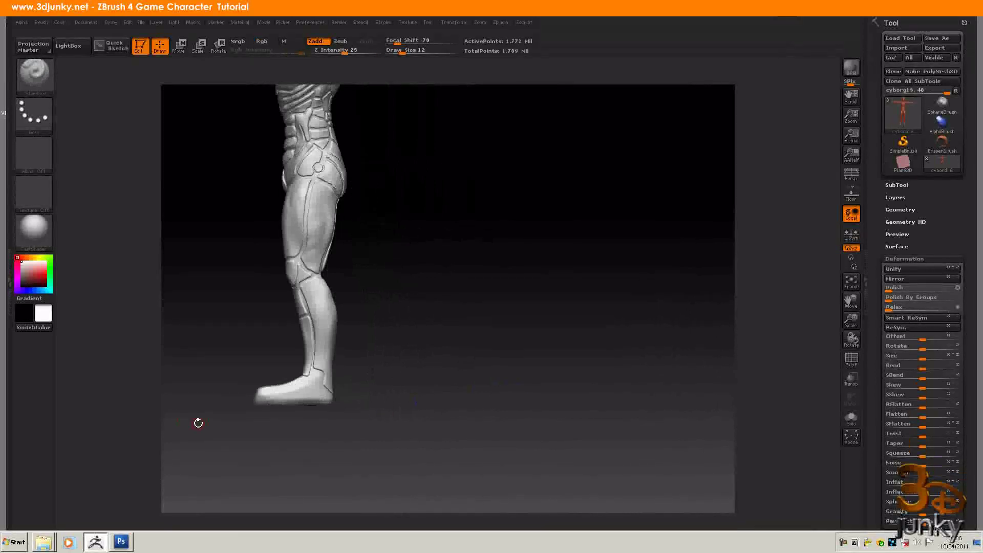
drag(290, 416, 331, 430)
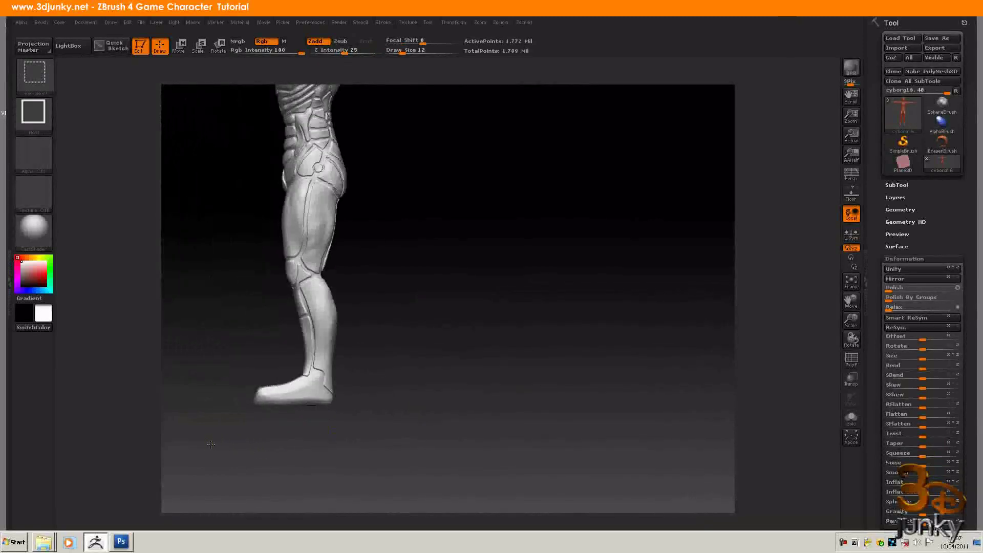
mouse_move(211, 444)
ctrl+shift+mouse_down()
mouse_move(386, 411)
mouse_move(390, 400)
ctrl+shift+mouse_up()
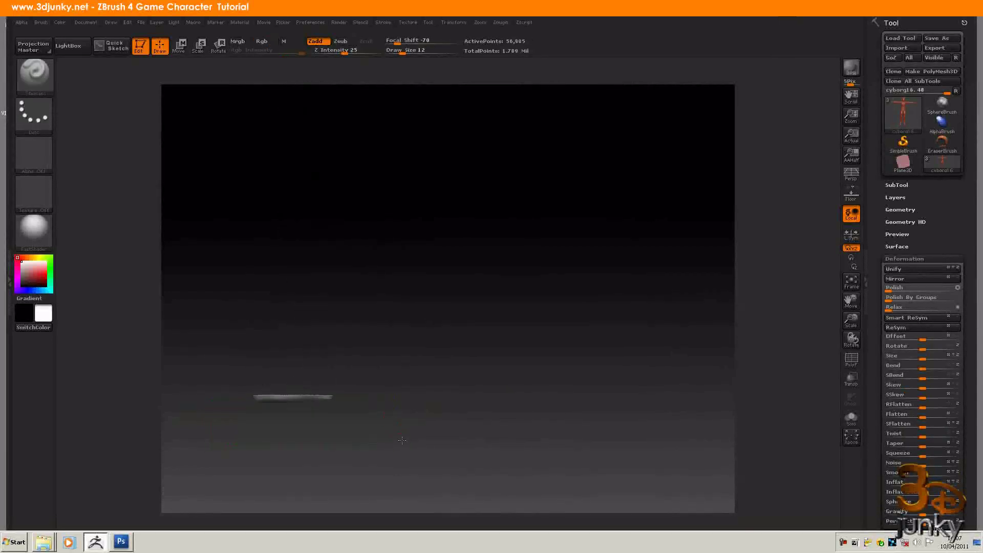
drag(402, 439, 405, 175)
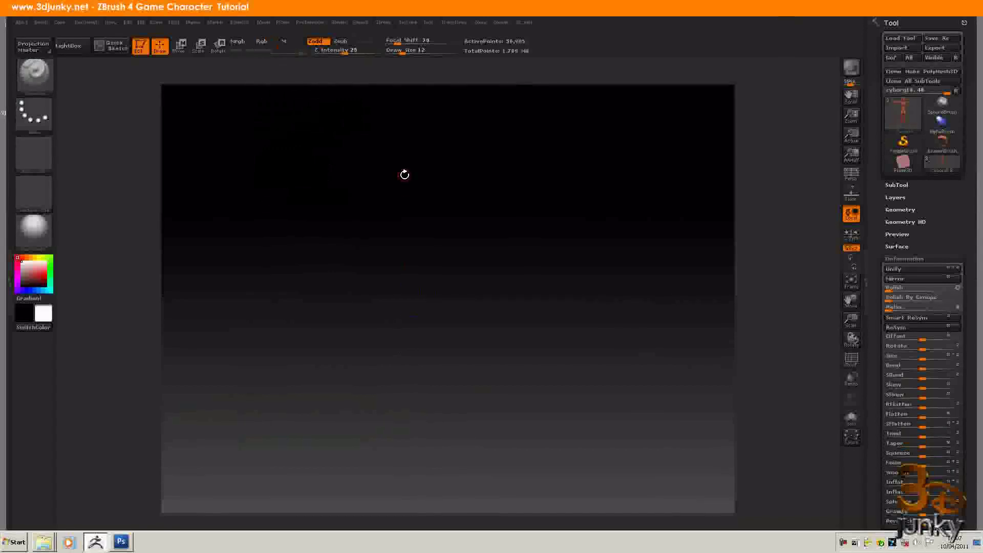
key(f)
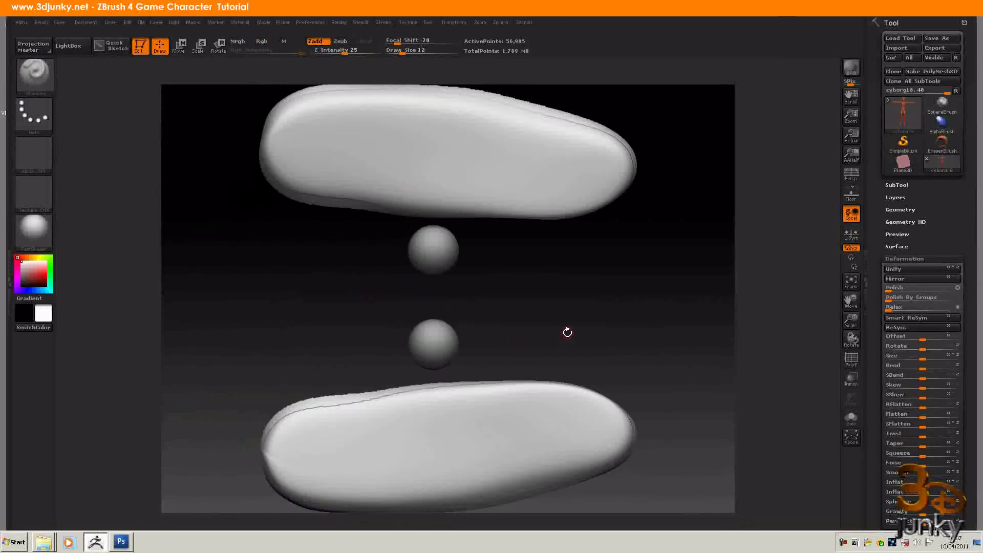
- Choose the PlanarFlatten brush and enlarge its draw size to about 100 for working on the soles
alt+drag(568, 333, 156, 81)
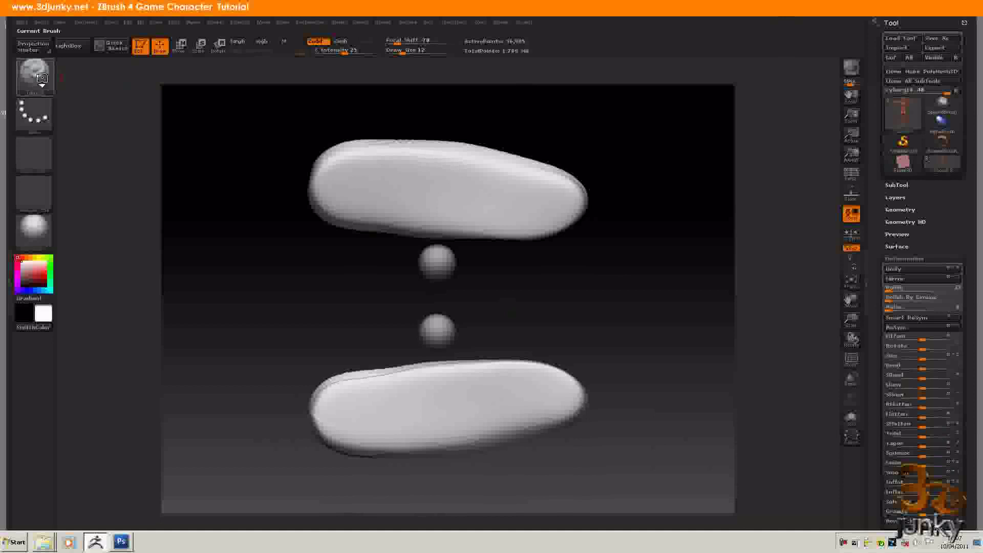
click(34, 75)
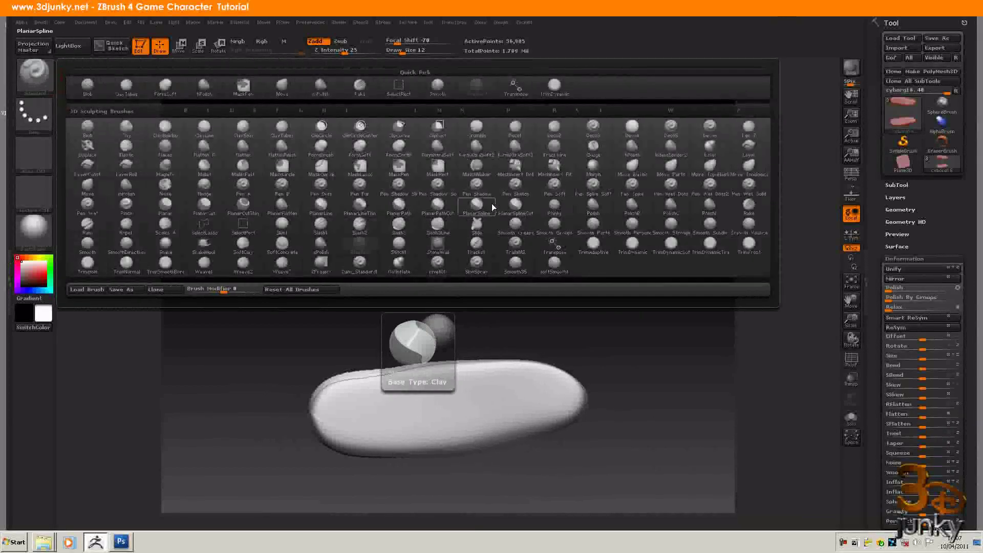
click(283, 203)
right_click(371, 213)
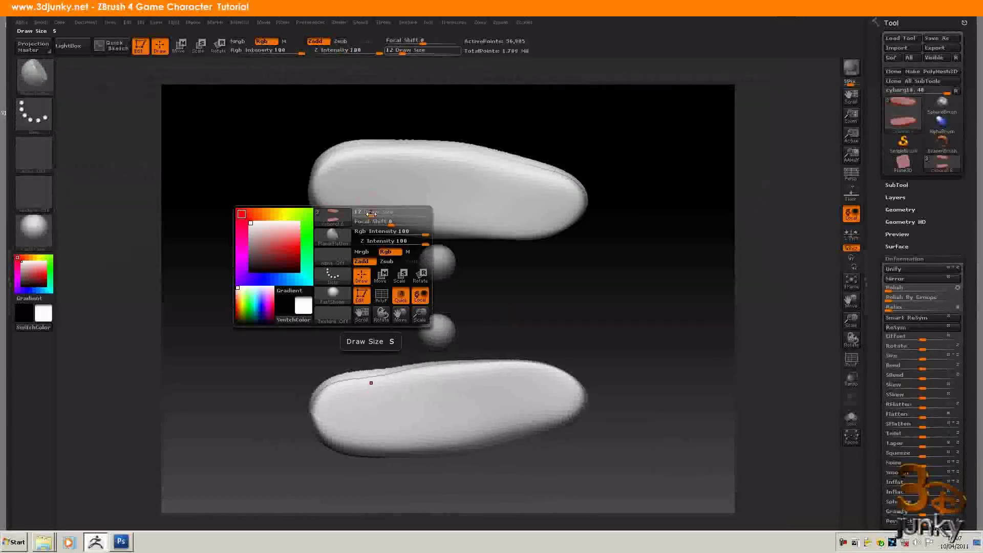
drag(371, 213, 402, 217)
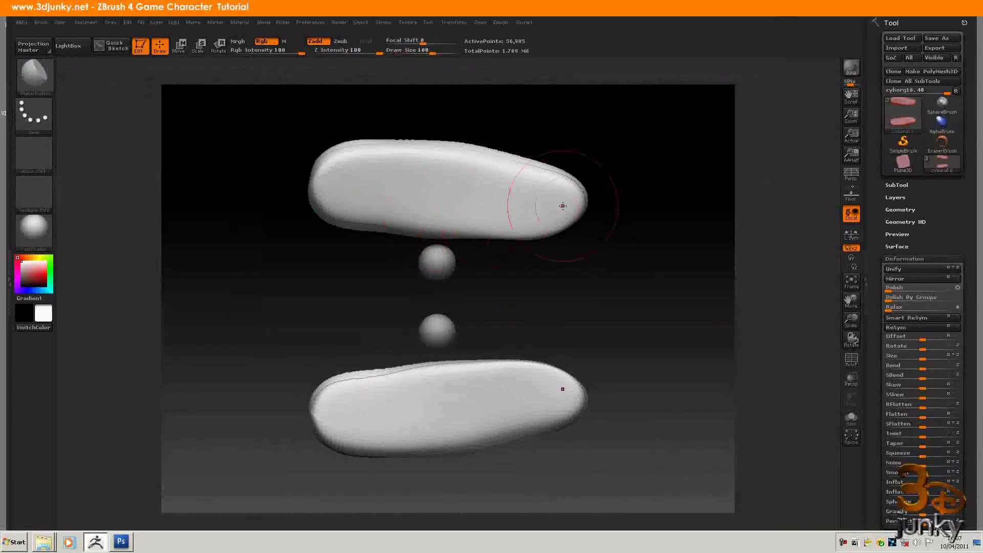
- Flatten the undersides of both feet from heel to toe with the Z Intensity reduced to 31
mouse_move(575, 200)
mouse_down()
mouse_move(400, 188)
mouse_move(335, 171)
mouse_up()
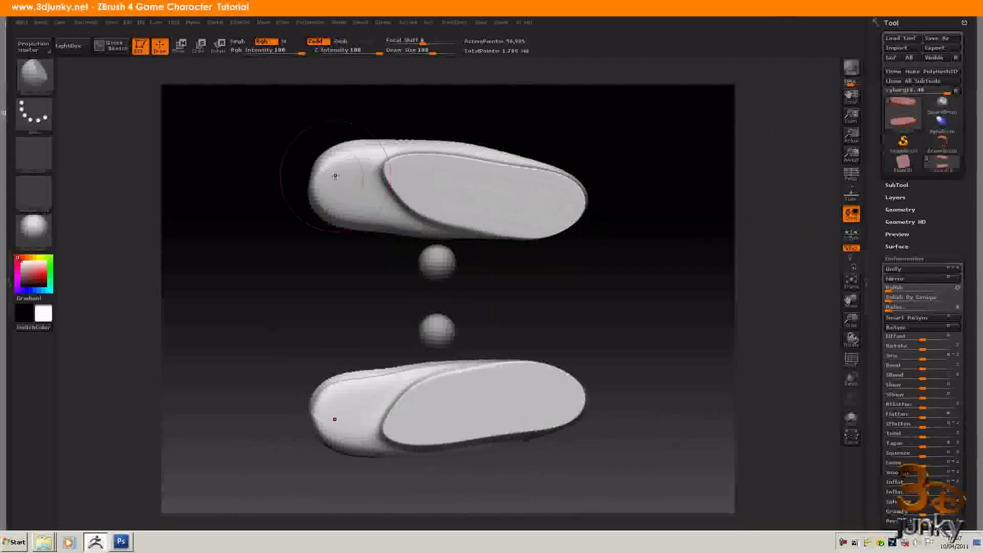
key(ctrl+z)
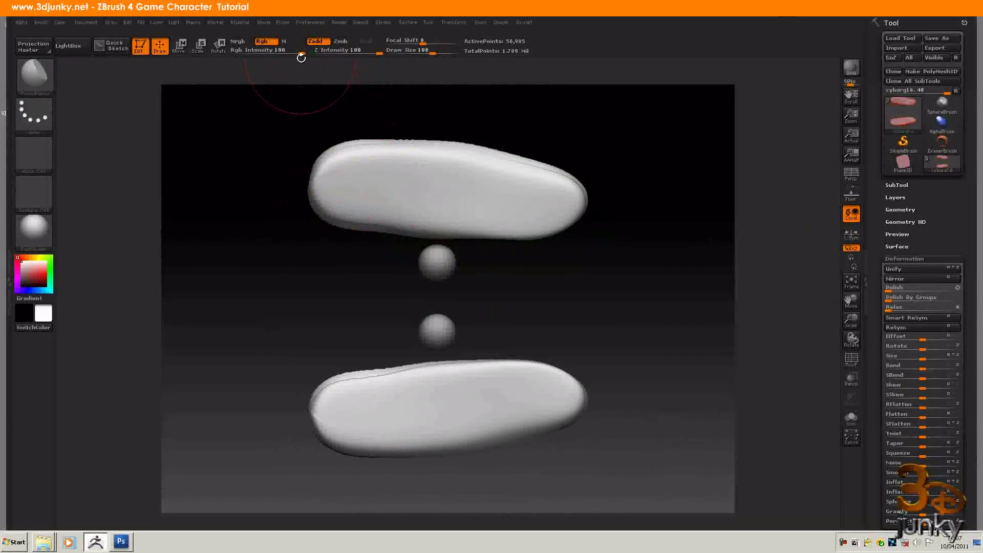
drag(378, 53, 351, 53)
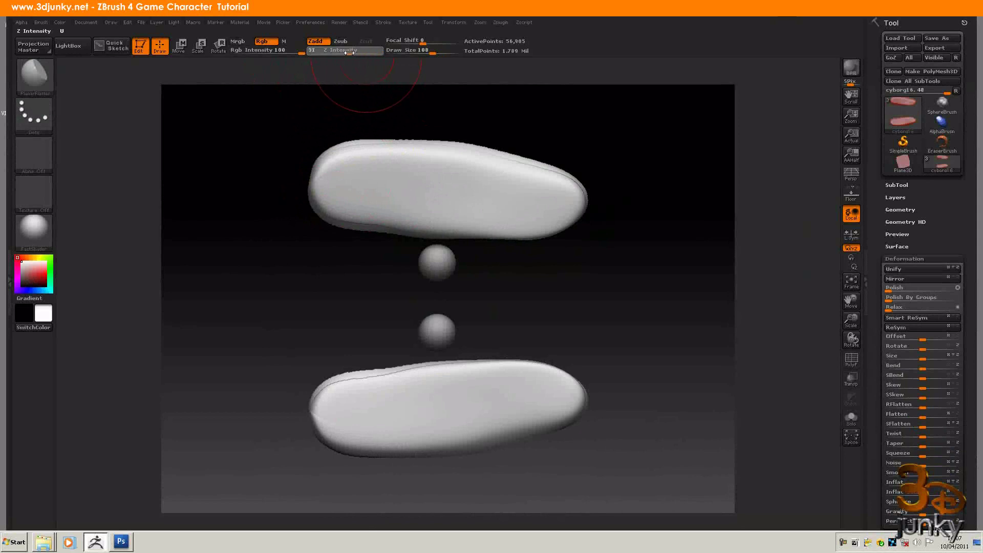
drag(348, 178, 416, 186)
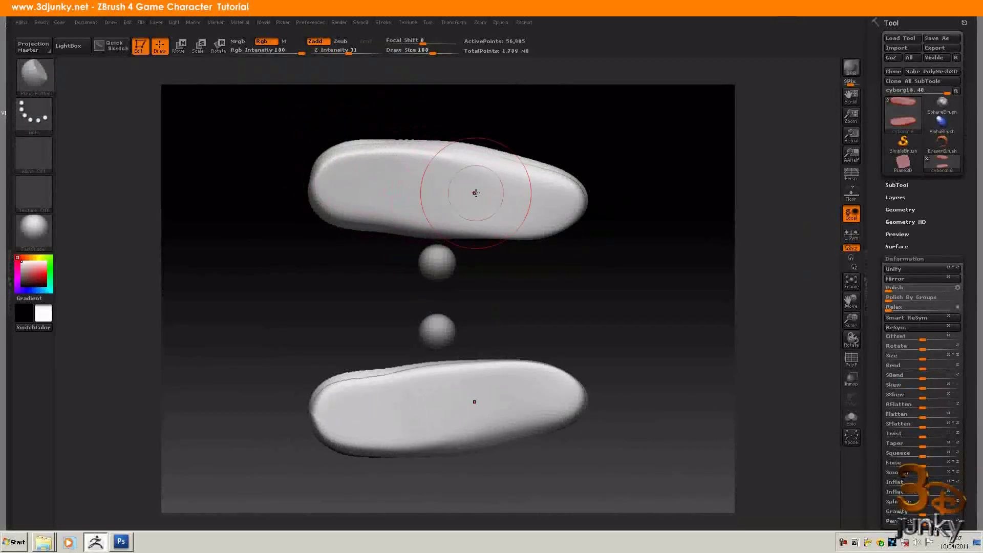
drag(476, 193, 562, 197)
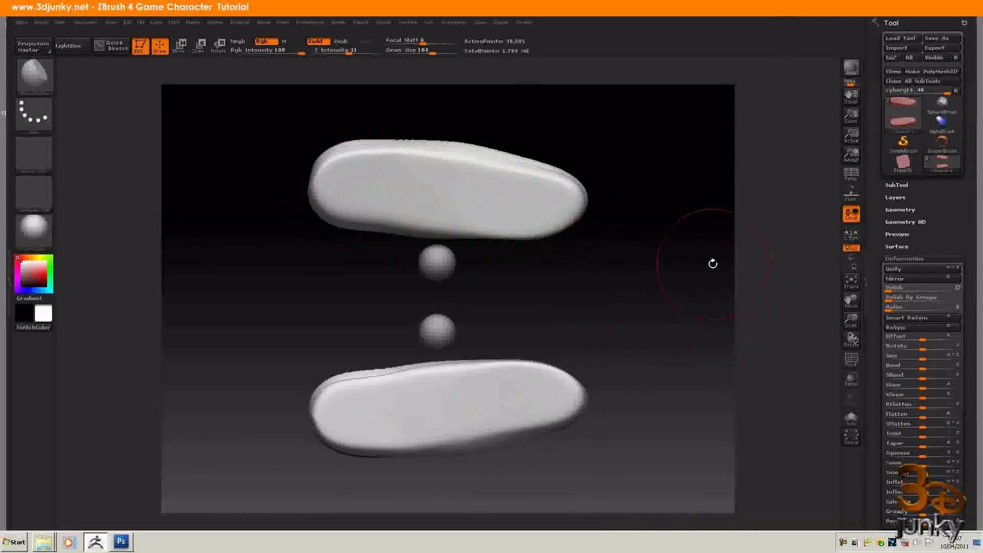
- Unhide the rest of the figure so the whole model is shown again
key(ctrl+shift)
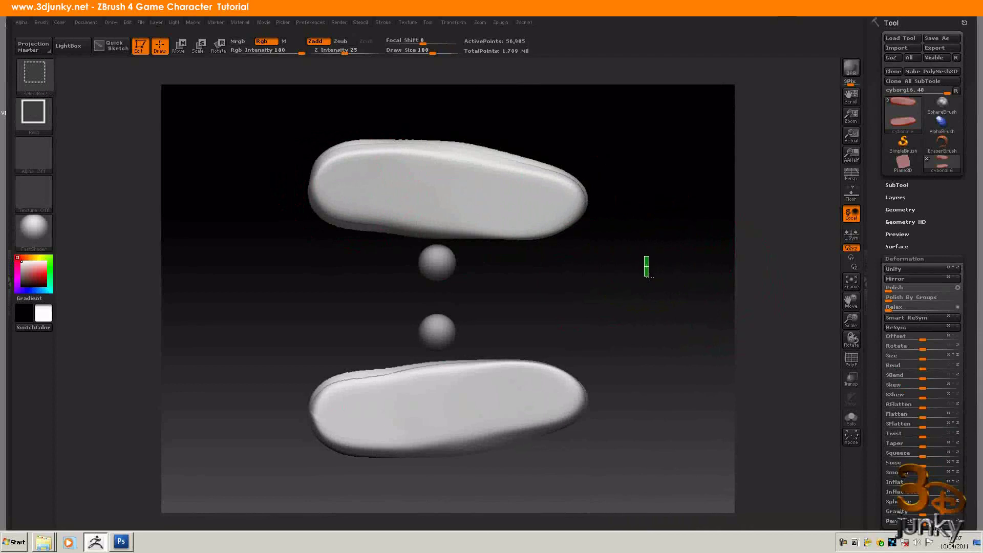
ctrl+shift+drag(650, 277, 654, 285)
ctrl+shift+click(677, 301)
- Reshape the lower inner edges of both feet near the toes with the Move brush, working from the front
drag(687, 213, 683, 365)
alt+drag(662, 261, 589, 471)
mouse_move(677, 418)
mouse_down()
mouse_move(655, 416)
mouse_move(643, 473)
mouse_up()
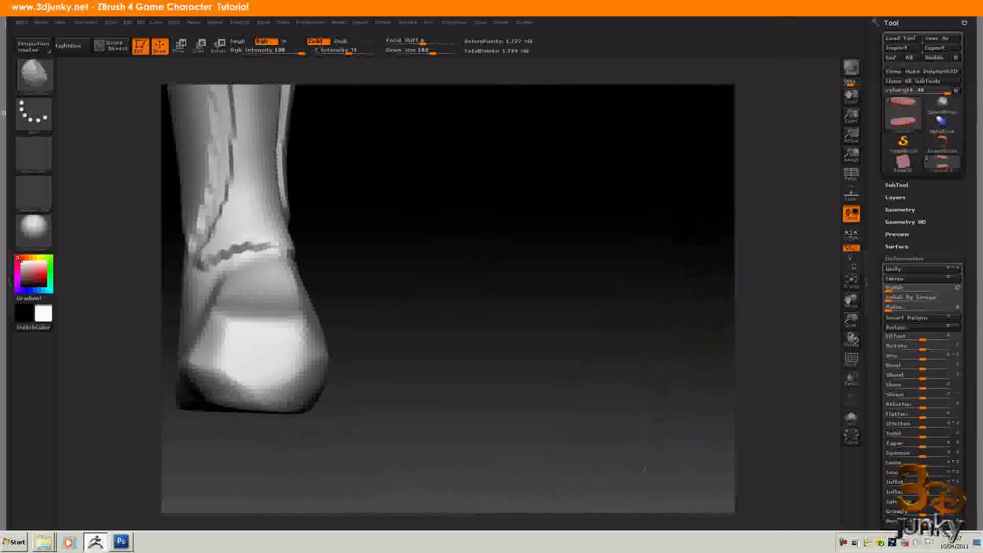
alt+drag(429, 333, 691, 294)
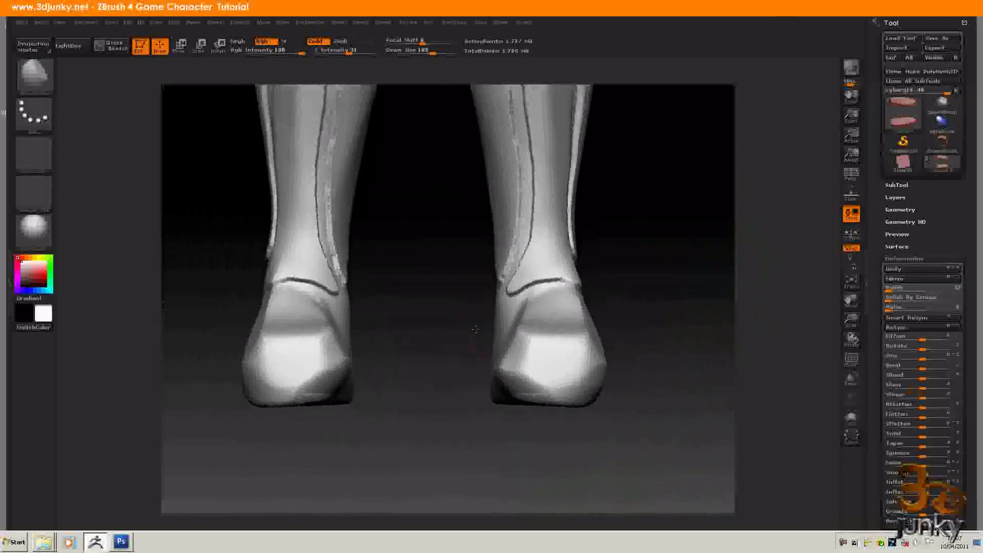
click(30, 77)
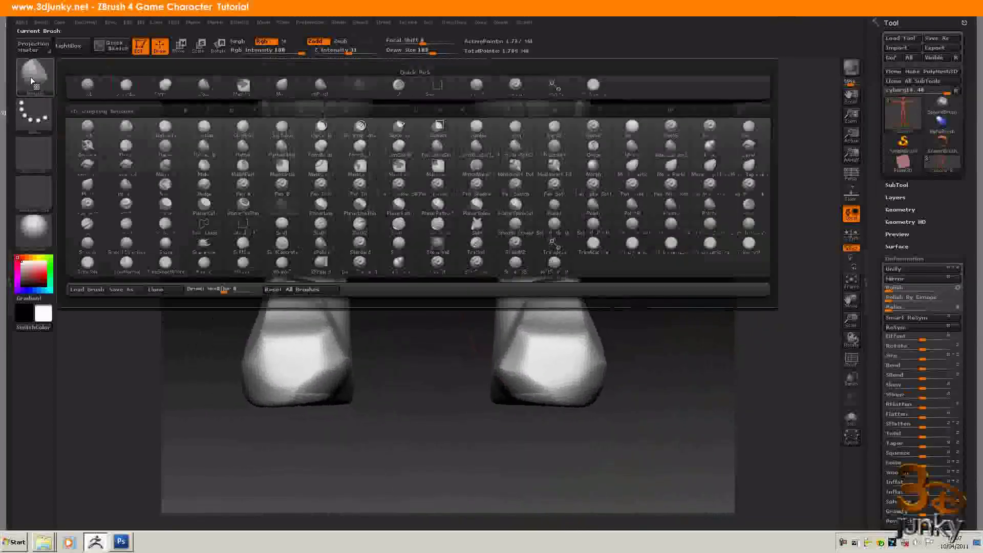
click(288, 88)
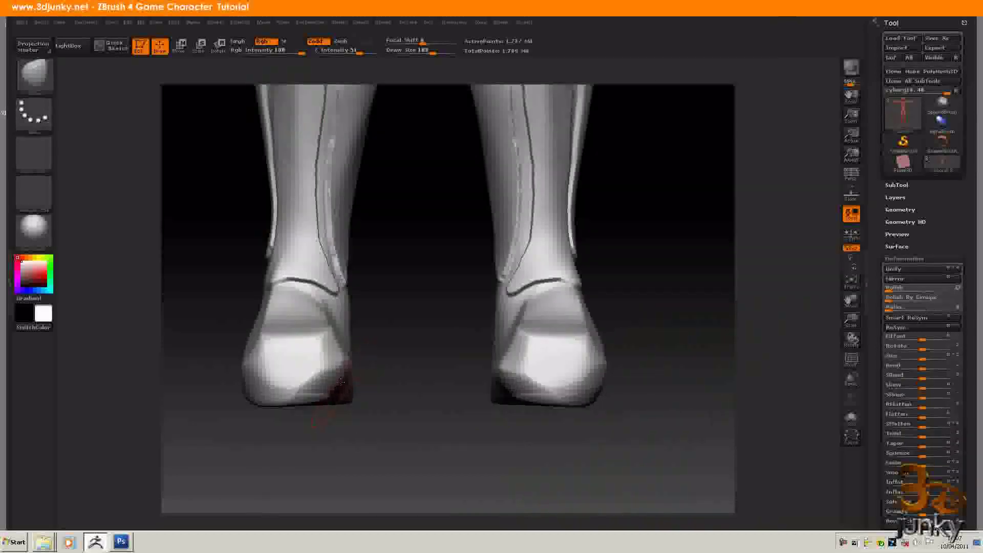
ctrl+shift+drag(341, 382, 346, 386)
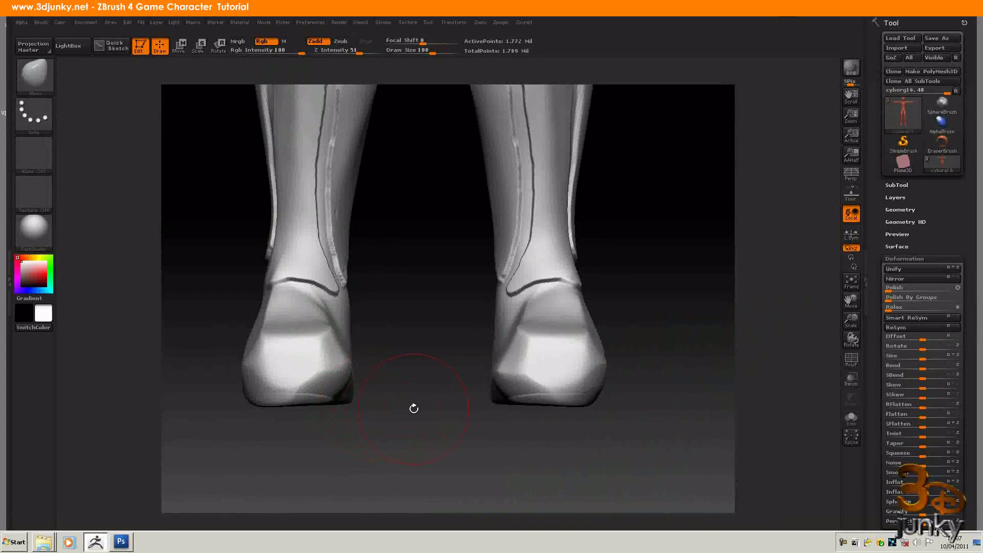
mouse_move(210, 459)
ctrl+mouse_down()
mouse_move(331, 428)
mouse_move(696, 419)
ctrl+mouse_up()
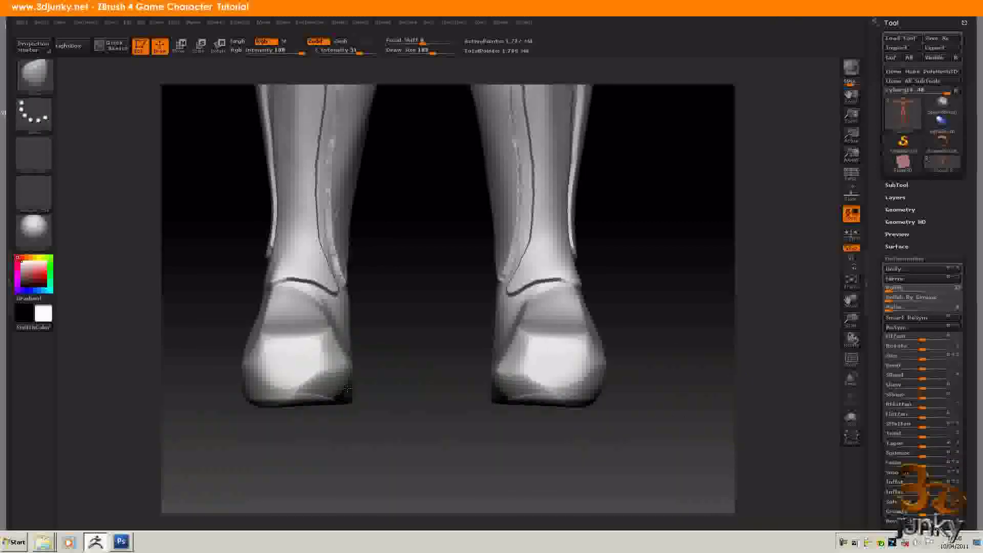
mouse_move(346, 392)
mouse_down()
mouse_move(388, 393)
mouse_move(420, 375)
mouse_up()
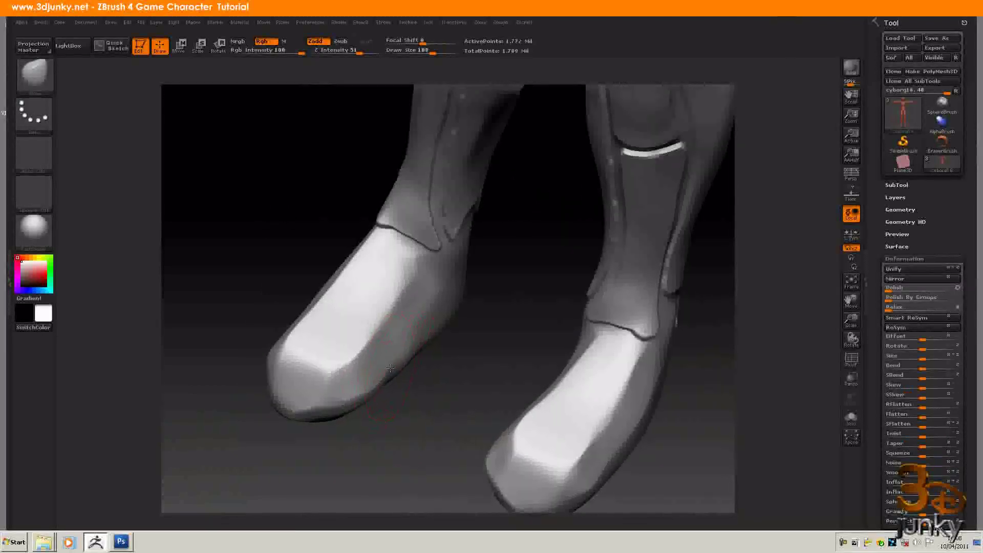
- Smooth the hard ridges along the tops and sides of both feet up to the ankles
shift+drag(421, 287, 327, 396)
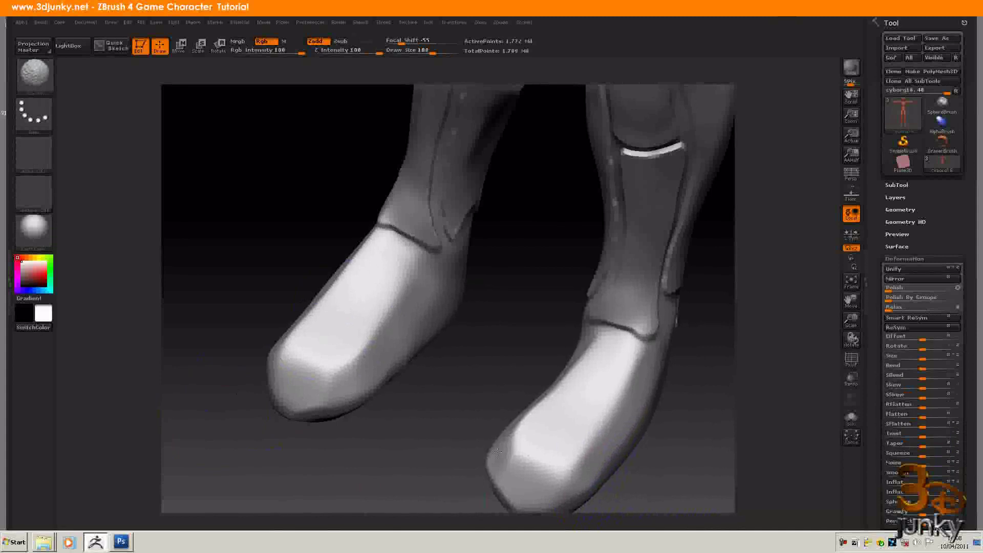
shift+drag(584, 361, 512, 417)
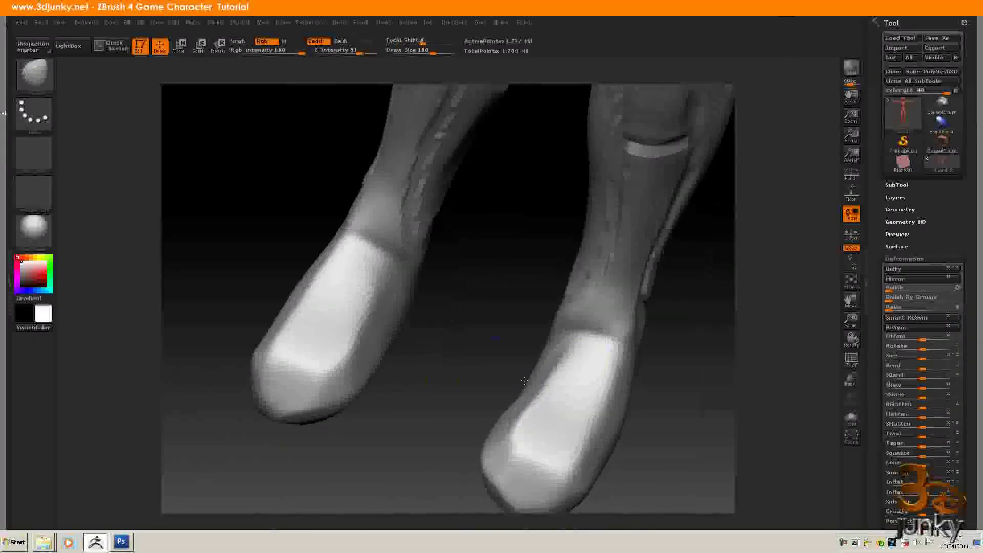
mouse_move(524, 380)
mouse_down()
mouse_move(393, 217)
mouse_move(358, 215)
mouse_move(367, 245)
mouse_up()
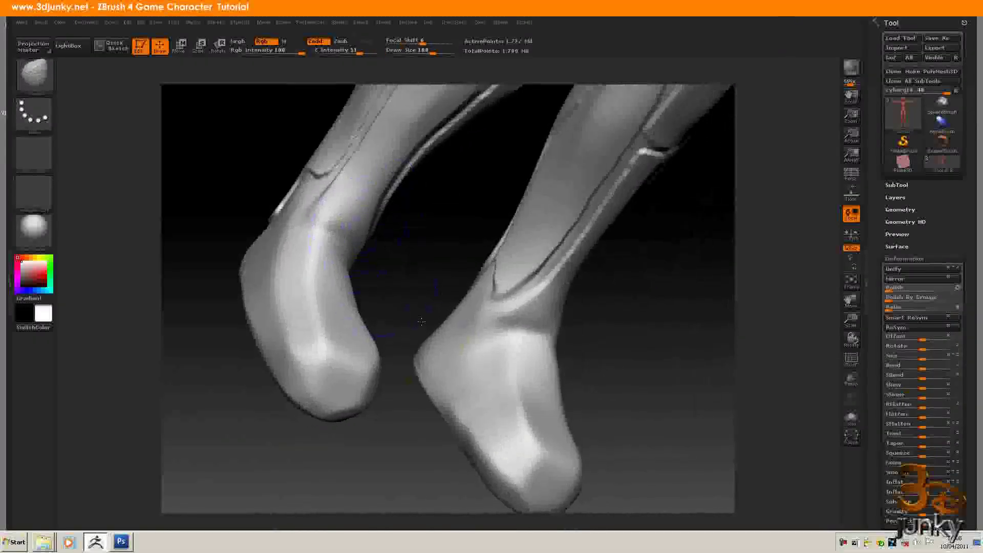
mouse_move(421, 323)
mouse_down()
mouse_move(434, 326)
mouse_move(410, 323)
mouse_up()
shift+drag(351, 303, 353, 320)
drag(442, 364, 476, 365)
shift+drag(477, 302, 492, 316)
- Reshape the inner side of the toe area and the top of the foot with the Move brush from front and side
mouse_move(558, 441)
mouse_down()
mouse_move(509, 471)
mouse_move(527, 485)
mouse_up()
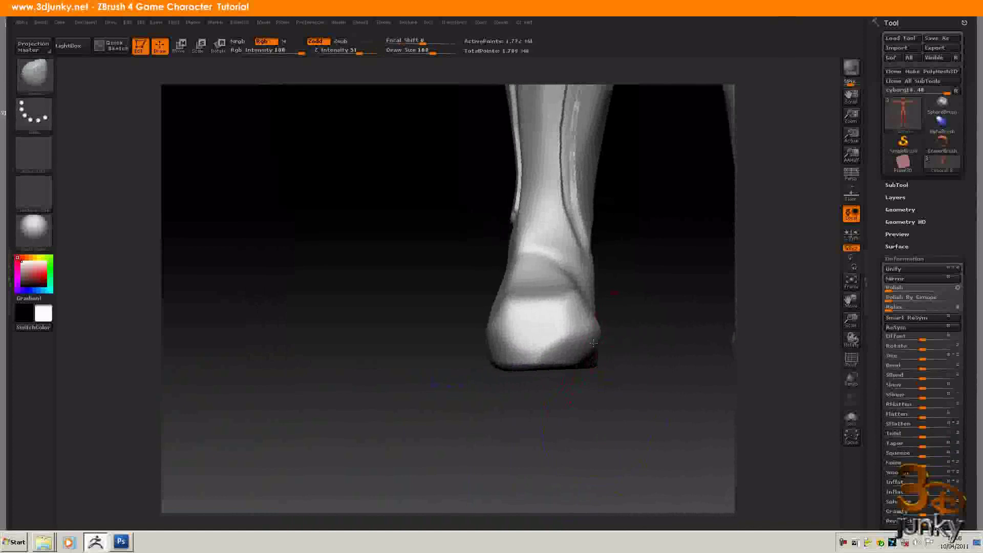
mouse_move(594, 343)
mouse_down()
mouse_move(594, 353)
mouse_move(569, 358)
mouse_move(579, 358)
mouse_up()
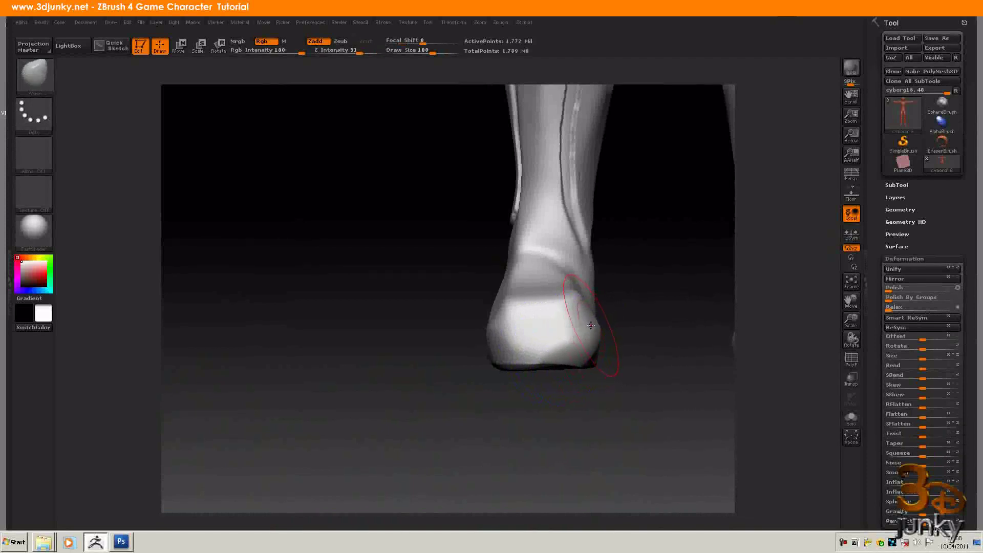
drag(591, 317, 597, 315)
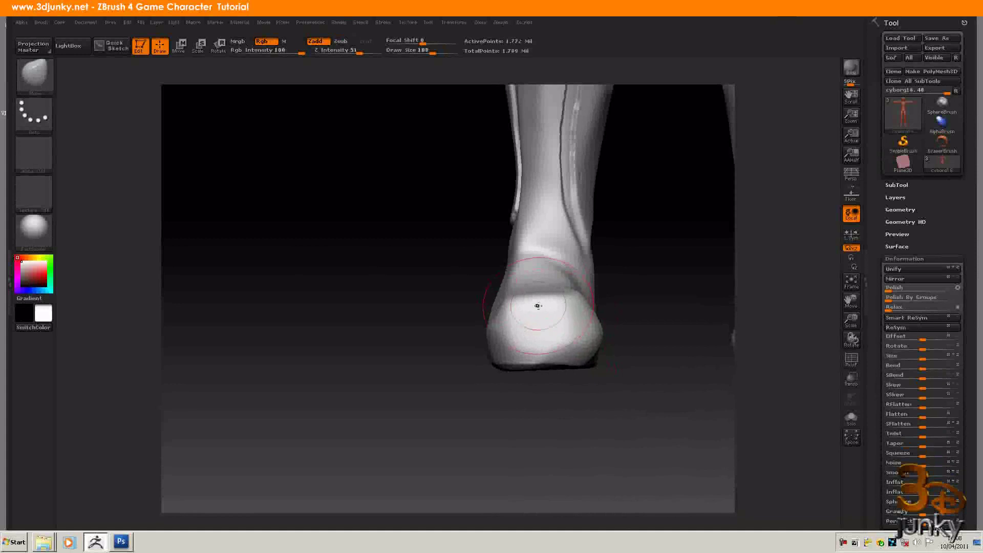
shift+drag(490, 399, 539, 421)
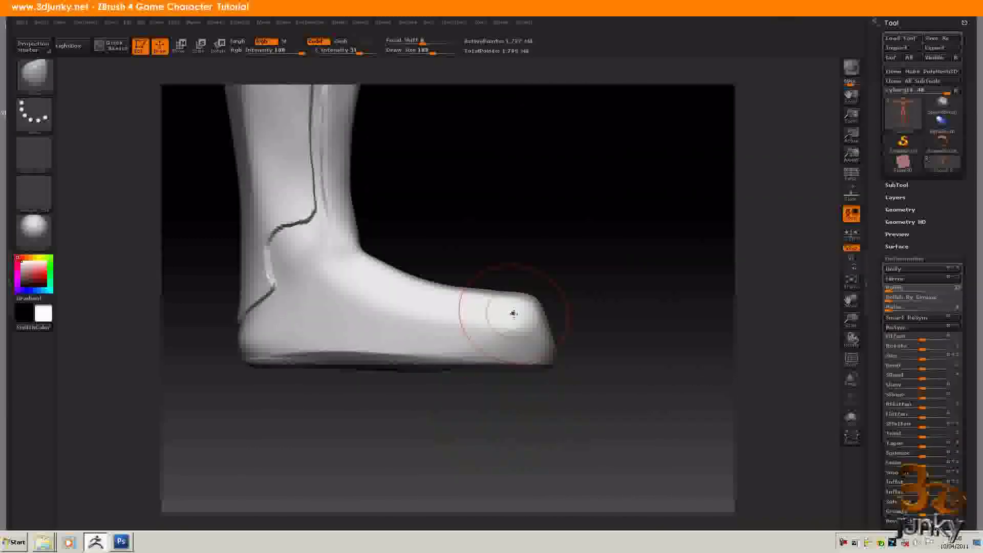
mouse_move(493, 294)
mouse_down()
mouse_move(377, 265)
mouse_move(373, 241)
mouse_move(347, 223)
mouse_up()
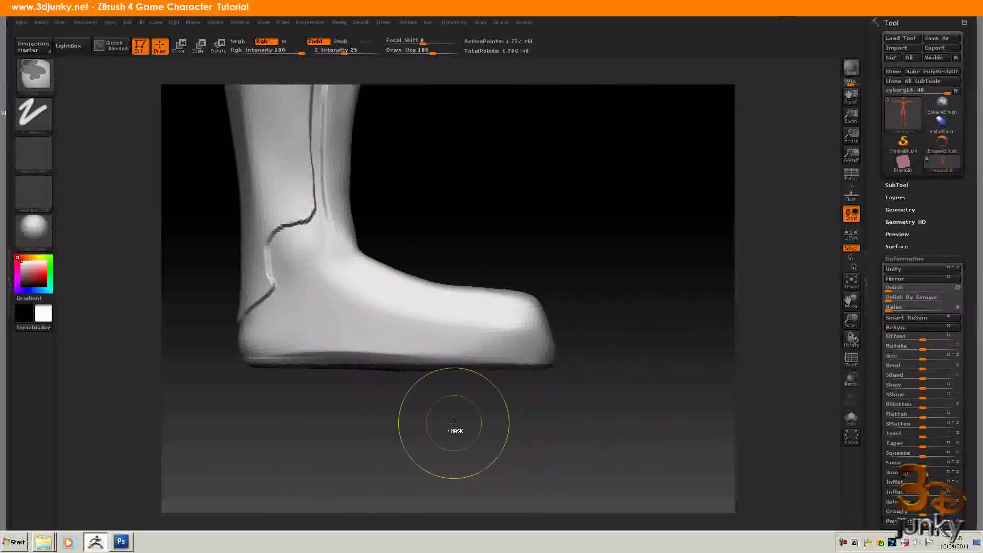
- Clear the mask, reduce the Move brush's draw size, and smooth the lower edge of the foot from heel to toe
ctrl+drag(454, 423, 529, 459)
key(space)
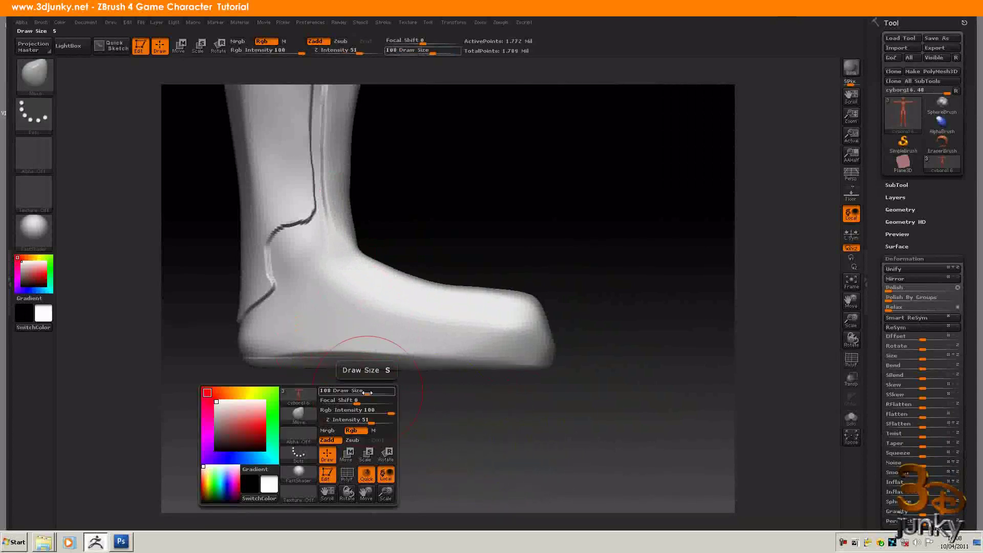
drag(368, 393, 346, 393)
shift+drag(268, 361, 262, 354)
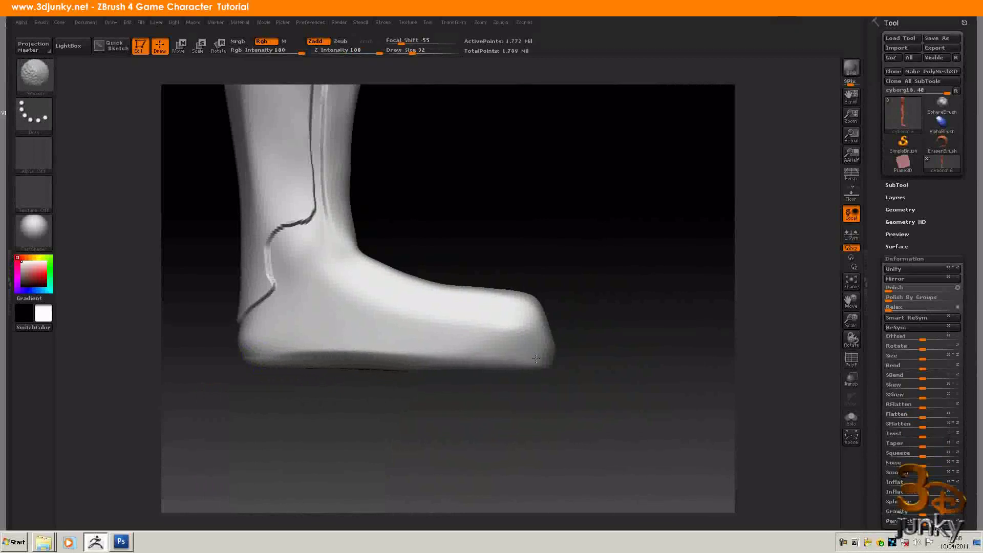
drag(300, 444, 280, 356)
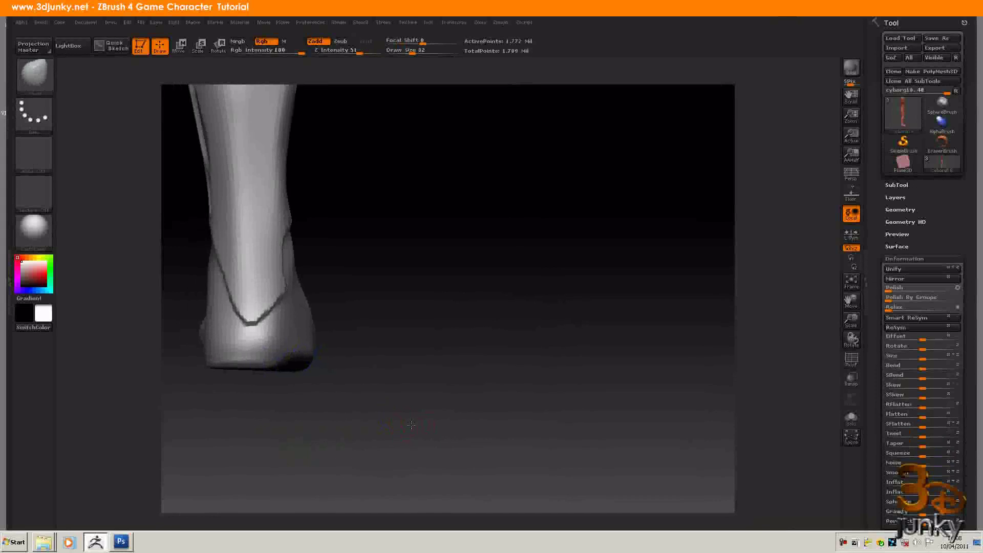
- Inspect both feet from behind and from the sides, and open the cyborg folder
drag(393, 418, 576, 454)
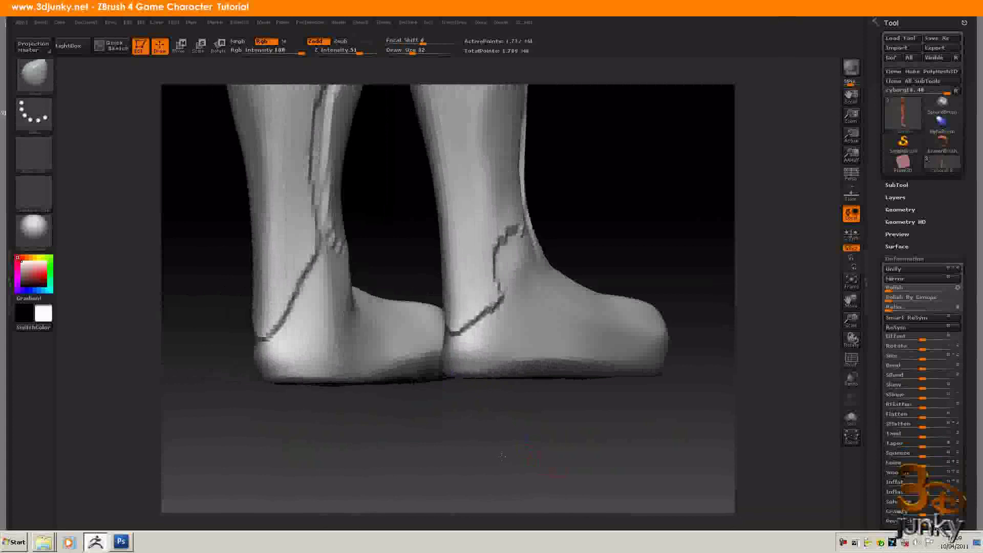
drag(542, 468, 496, 457)
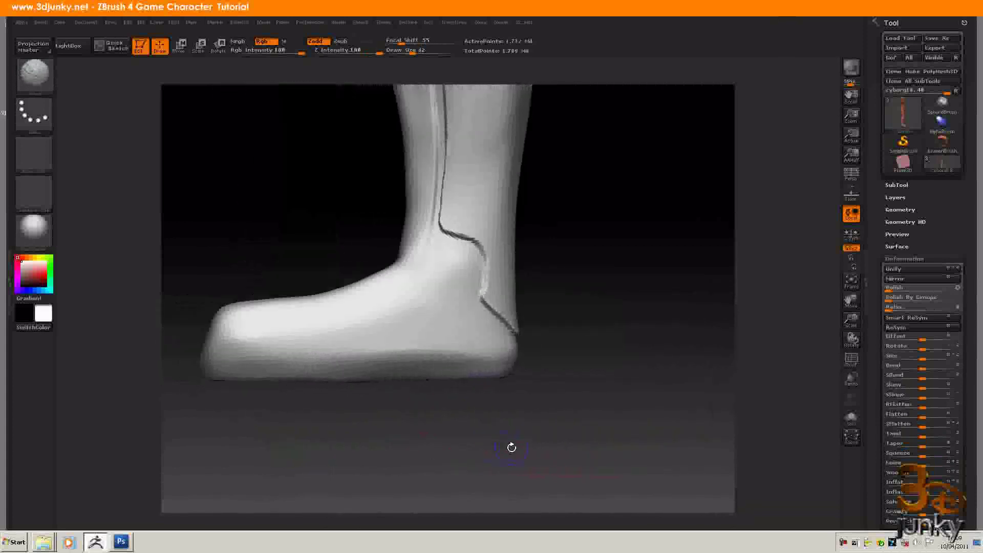
mouse_move(509, 447)
mouse_down()
mouse_move(591, 450)
mouse_move(509, 460)
mouse_up()
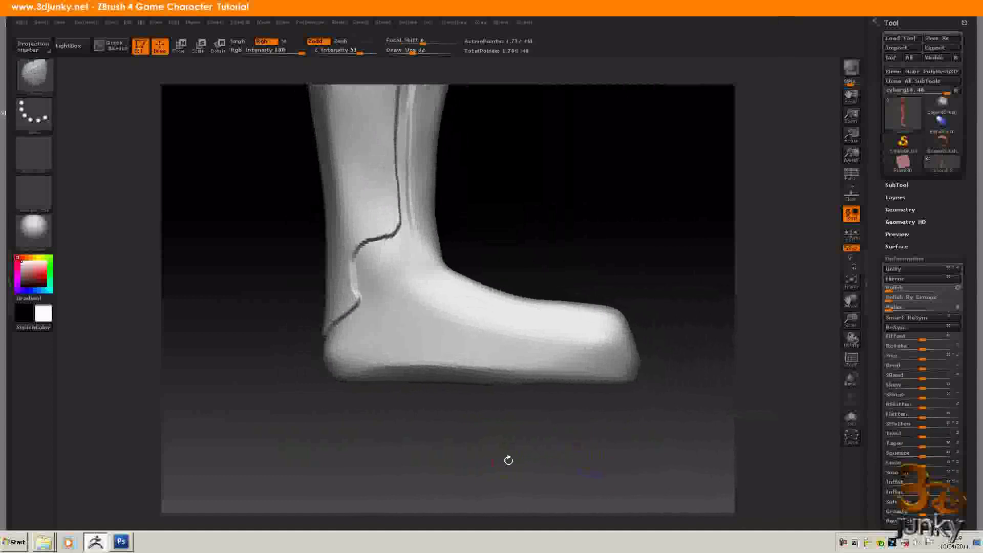
click(44, 543)
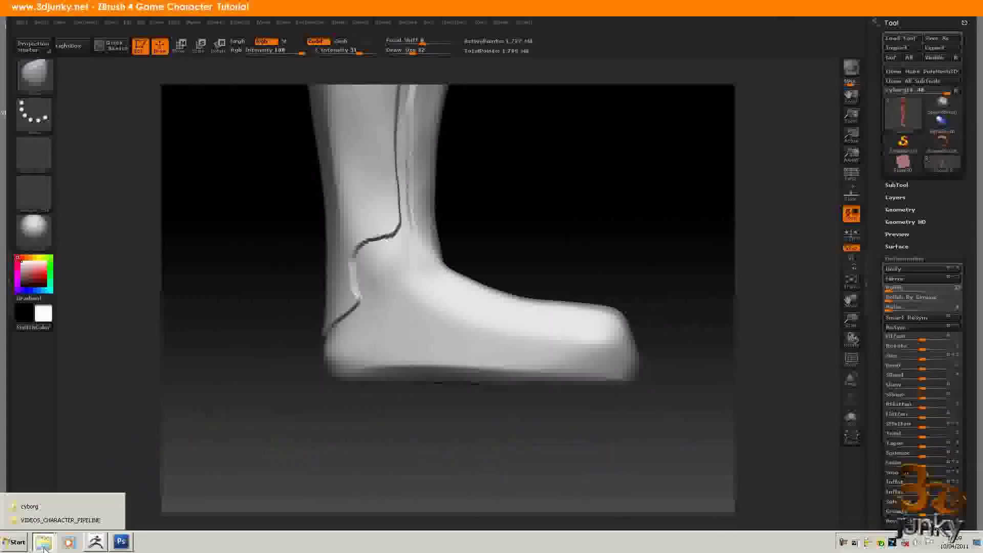
click(48, 507)
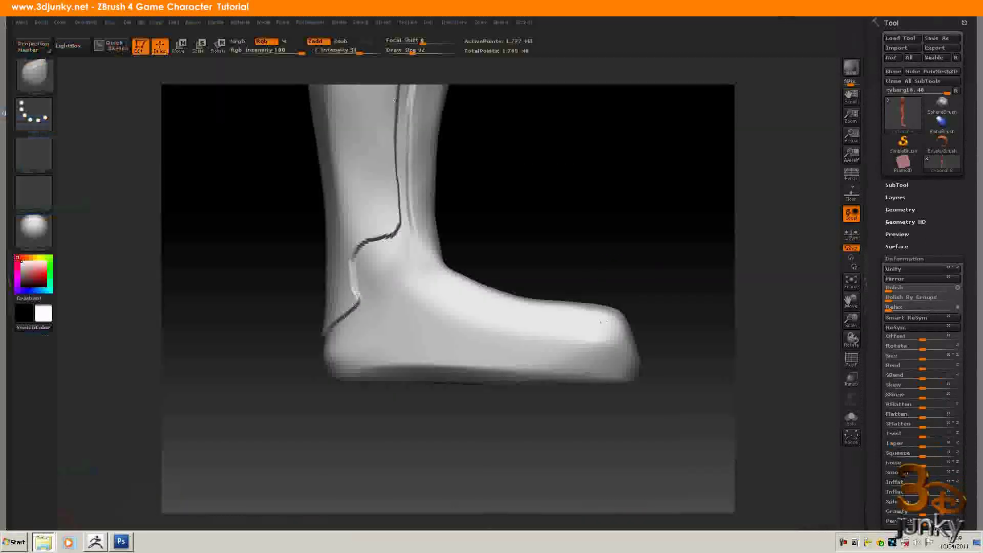
- Enlarge the Move brush to a draw size of 111 and reshape the top of the toes into a rounder bulge
drag(624, 411, 651, 335)
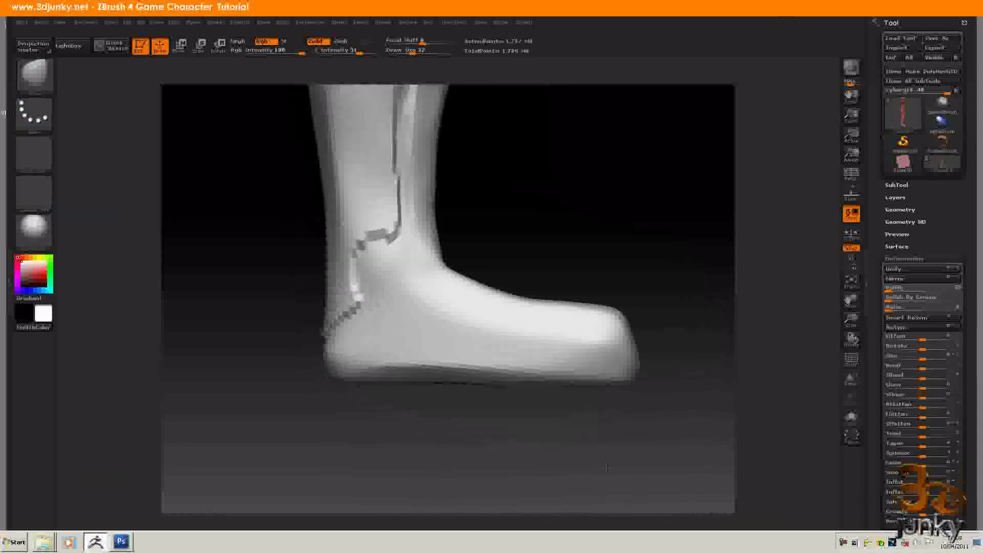
key(space)
mouse_move(623, 301)
mouse_down()
mouse_move(641, 303)
mouse_move(581, 309)
mouse_move(573, 300)
mouse_move(587, 295)
mouse_up()
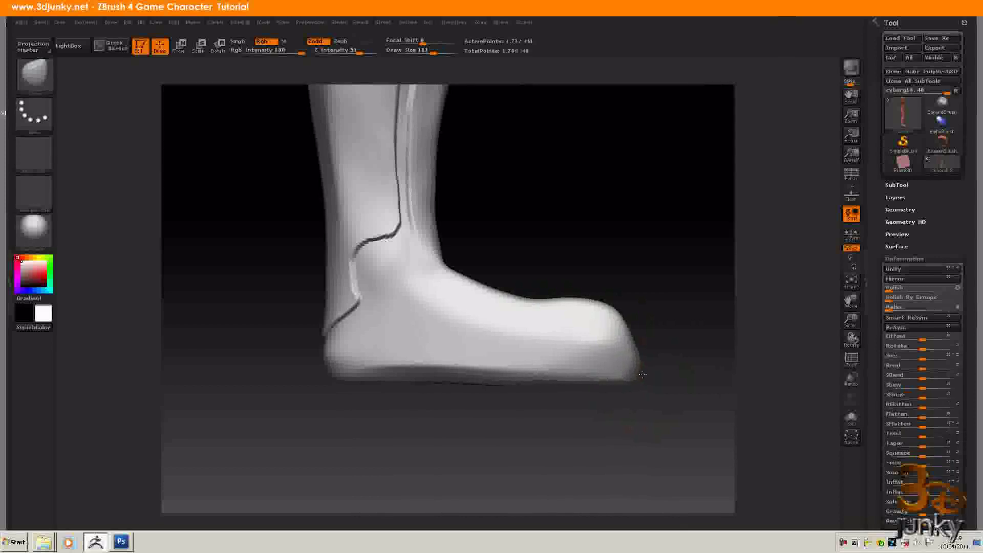
- Mask everything above the soles of both feet and reshape the front of the exposed sole with the Move brush
mouse_move(276, 429)
ctrl+mouse_down()
mouse_move(725, 358)
mouse_move(724, 348)
ctrl+mouse_up()
ctrl+click(647, 454)
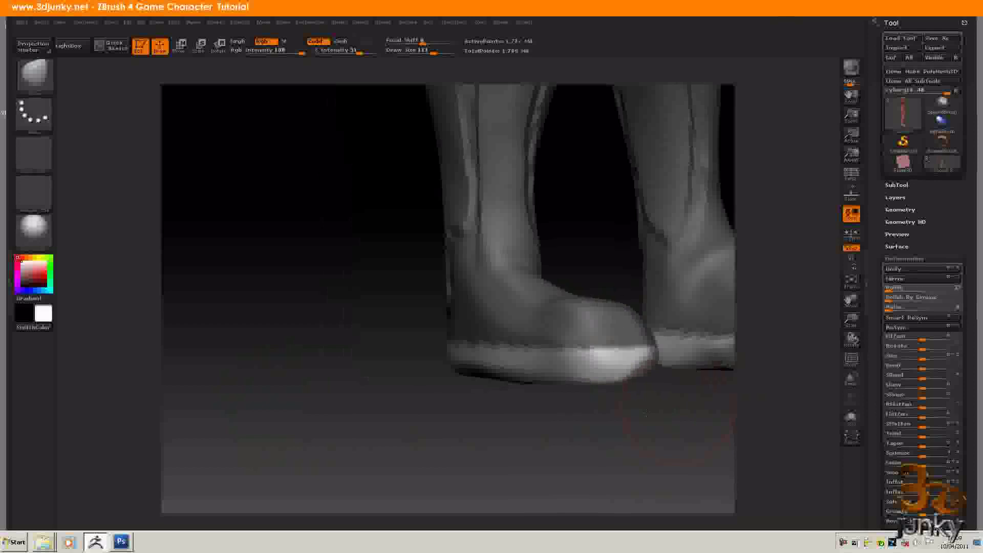
mouse_move(645, 412)
mouse_down()
mouse_move(569, 410)
mouse_move(563, 359)
mouse_up()
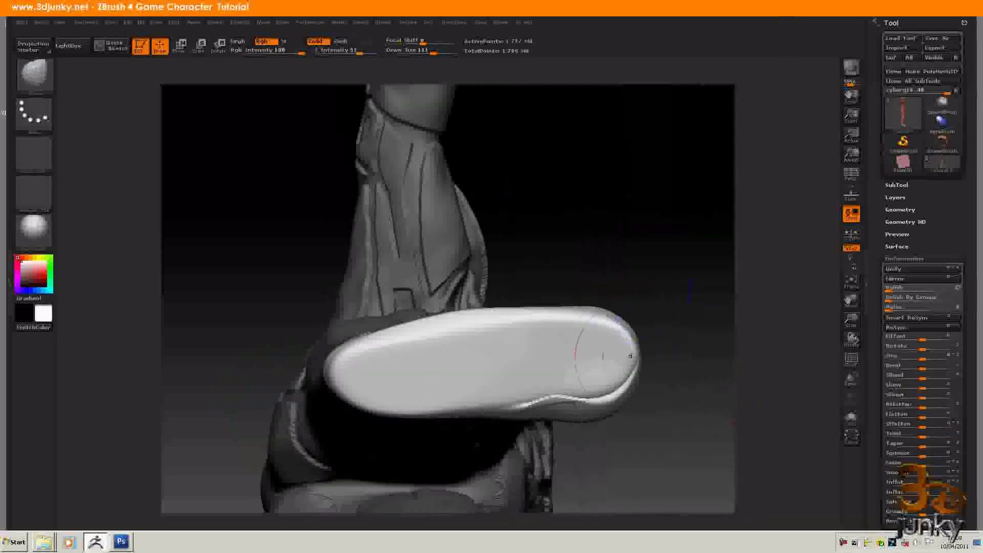
drag(635, 360, 620, 360)
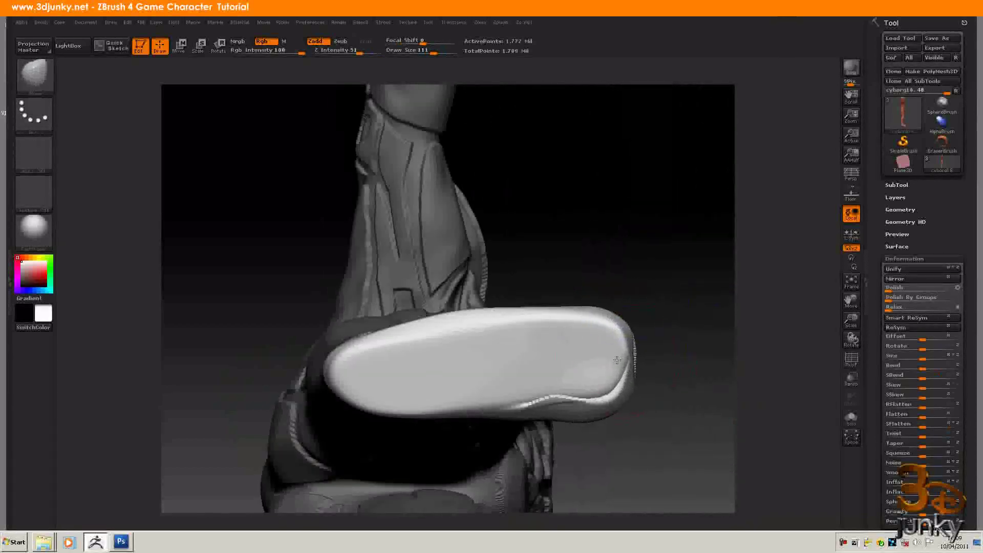
drag(649, 273, 648, 300)
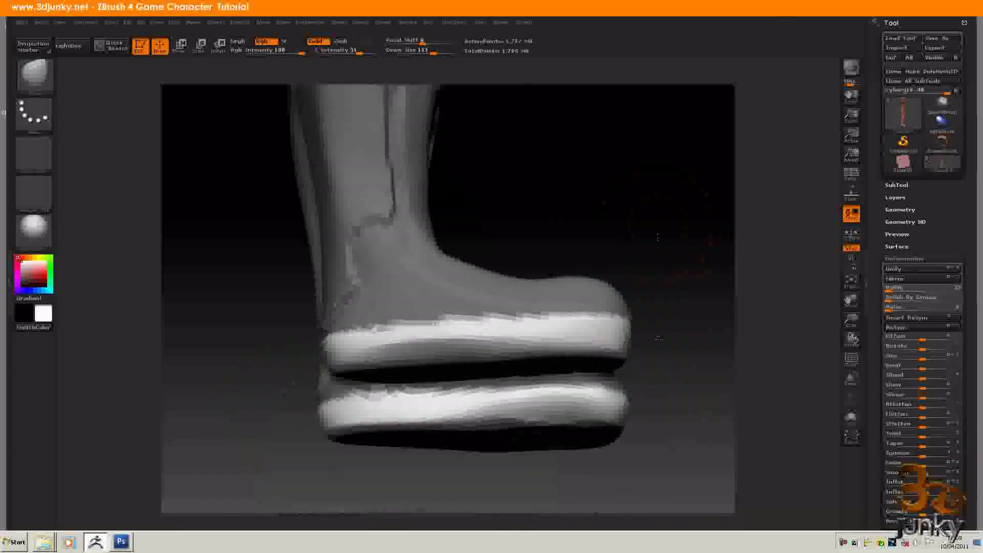
ctrl+shift+drag(645, 299, 610, 402)
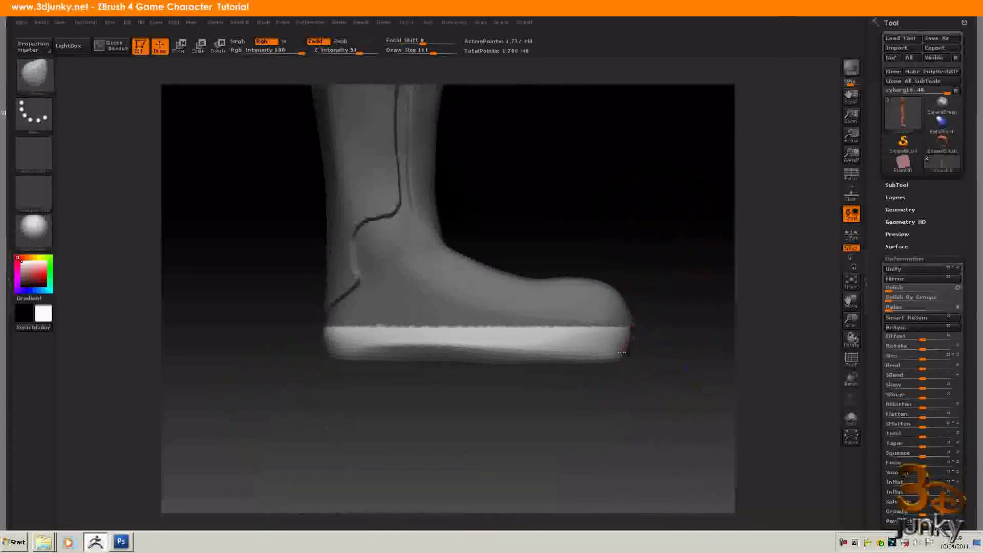
- Clear the mask and smooth the crease across the front of the toes
ctrl+drag(684, 379, 687, 377)
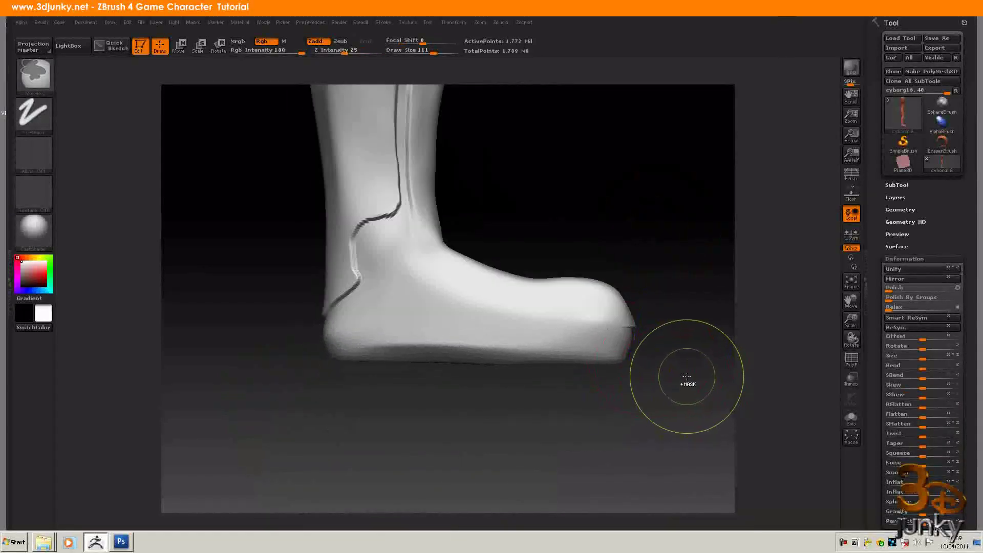
ctrl+click(681, 370)
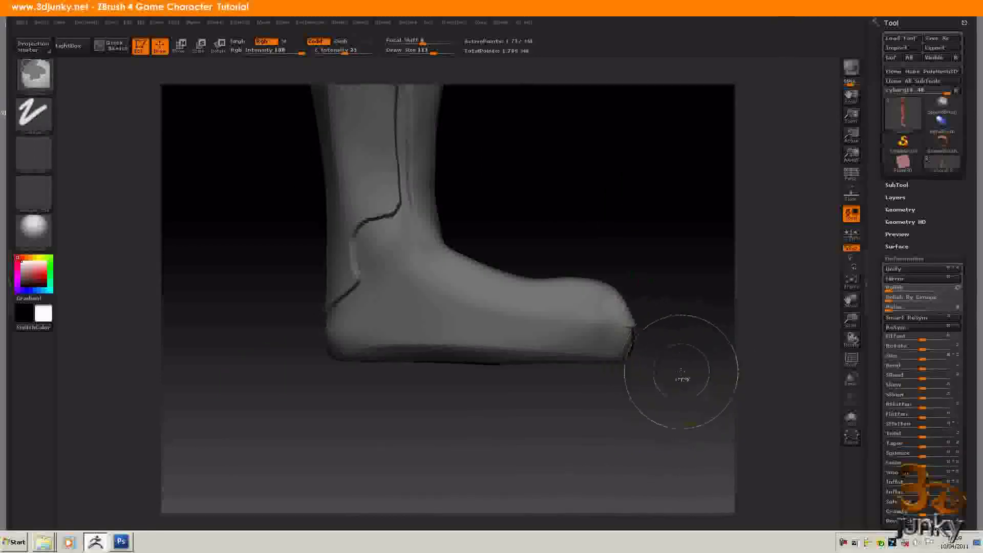
ctrl+click(678, 354)
ctrl+shift+drag(631, 272, 634, 326)
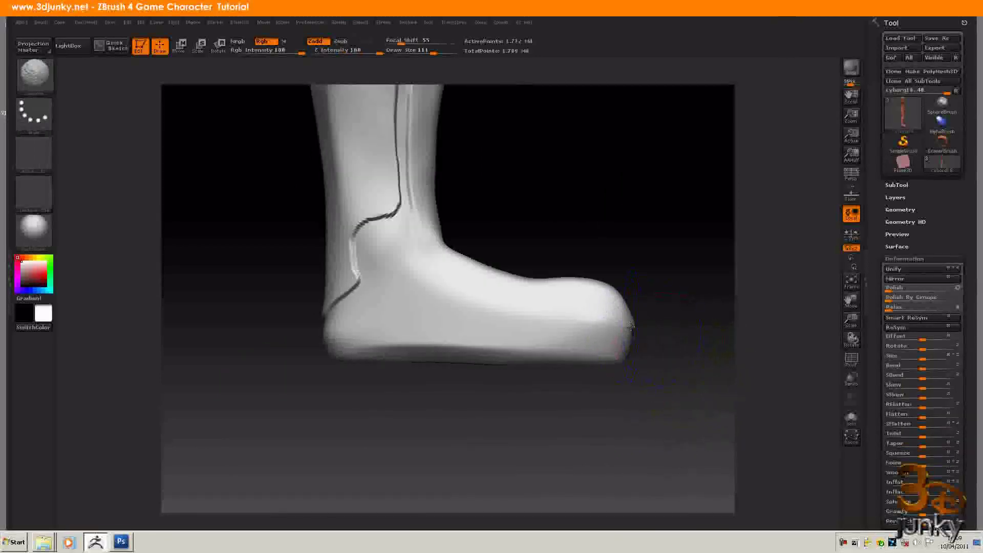
drag(675, 382, 617, 384)
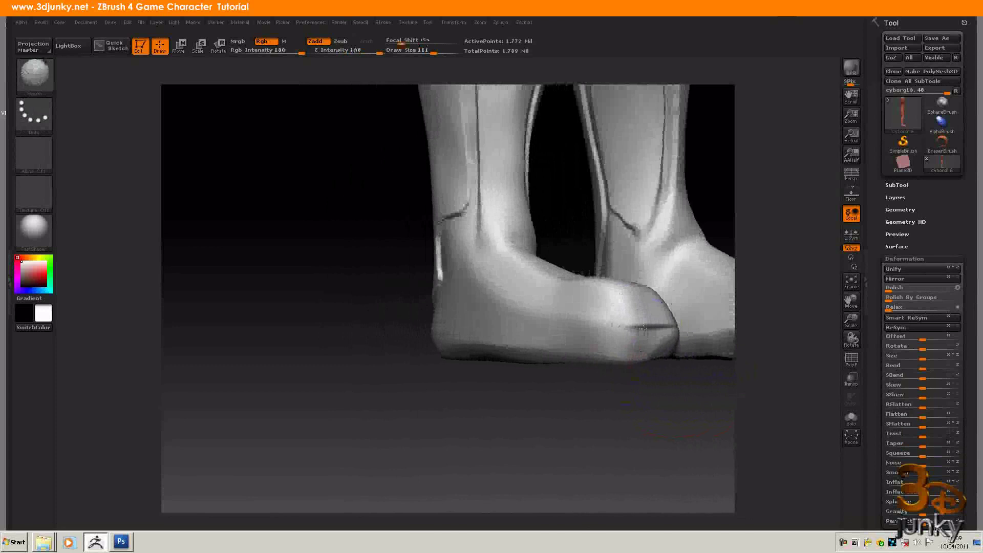
shift+drag(641, 327, 674, 336)
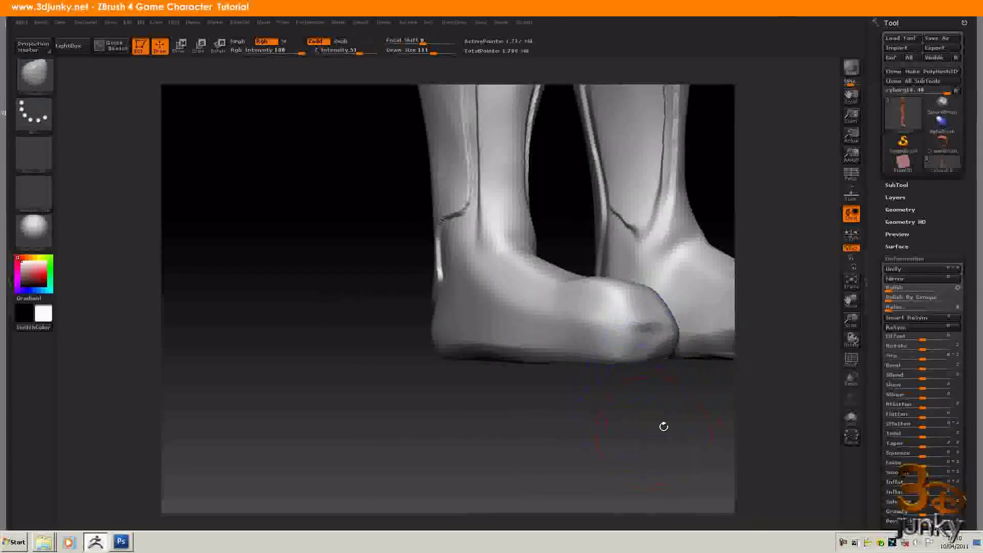
mouse_move(590, 432)
mouse_down()
mouse_move(658, 430)
mouse_move(345, 437)
mouse_up()
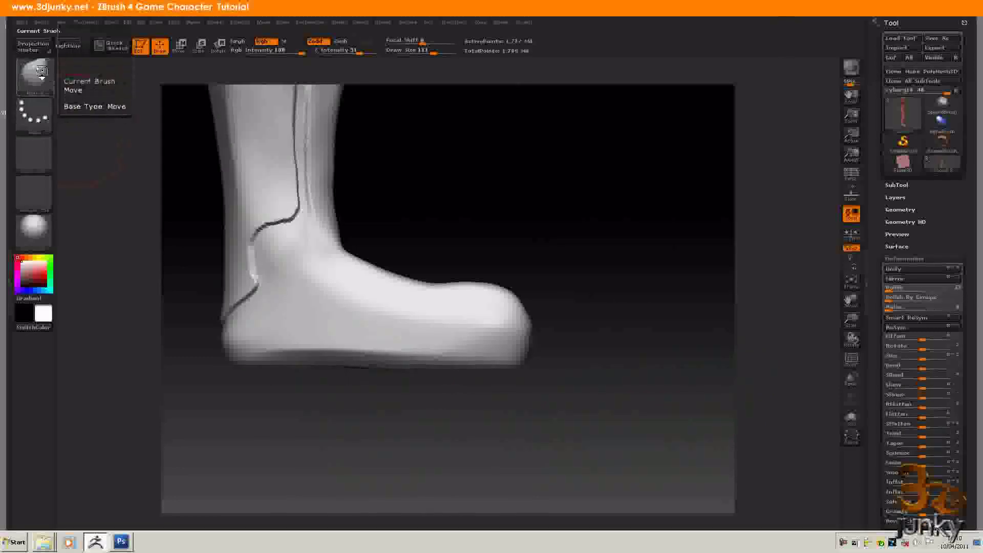
- Switch to a sculpting brush with a smaller draw size and build up a raised rim along the foot's lower outer edge
click(34, 75)
click(516, 85)
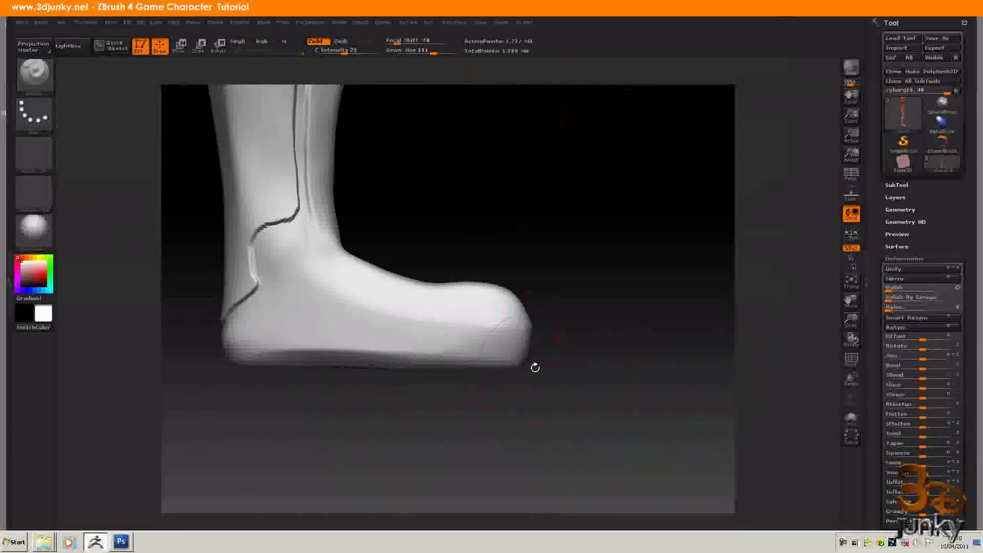
key(space)
drag(571, 397, 539, 397)
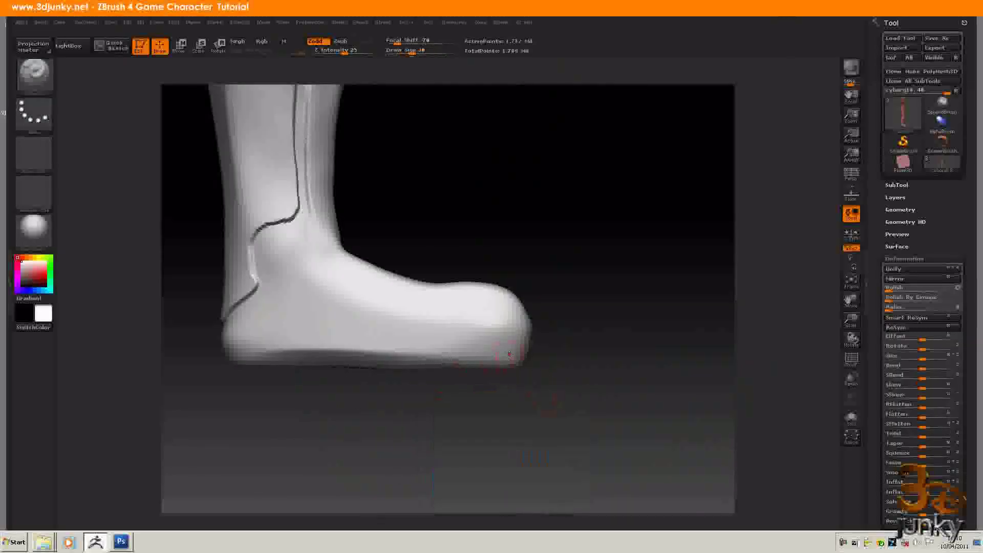
mouse_move(513, 355)
mouse_down()
mouse_move(465, 340)
mouse_move(394, 345)
mouse_move(402, 357)
mouse_move(506, 356)
mouse_up()
mouse_move(357, 355)
mouse_down()
mouse_move(377, 346)
mouse_move(300, 348)
mouse_move(245, 323)
mouse_move(229, 339)
mouse_move(271, 359)
mouse_move(527, 354)
mouse_up()
drag(658, 392, 530, 389)
drag(420, 357, 499, 355)
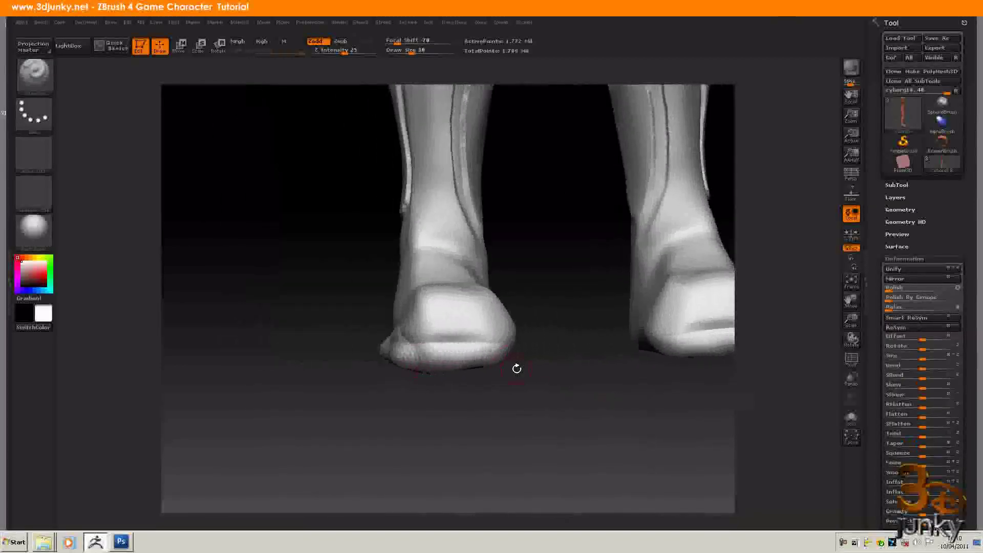
- Extend the raised sole rim around the toe front, along the inner side of the foot and around the heel
drag(560, 405, 518, 410)
mouse_move(487, 354)
mouse_down()
mouse_move(543, 359)
mouse_move(484, 351)
mouse_move(544, 350)
mouse_move(510, 375)
mouse_move(513, 355)
mouse_move(564, 345)
mouse_move(647, 351)
mouse_move(725, 372)
mouse_move(523, 356)
mouse_up()
drag(275, 353, 399, 320)
drag(597, 378, 483, 395)
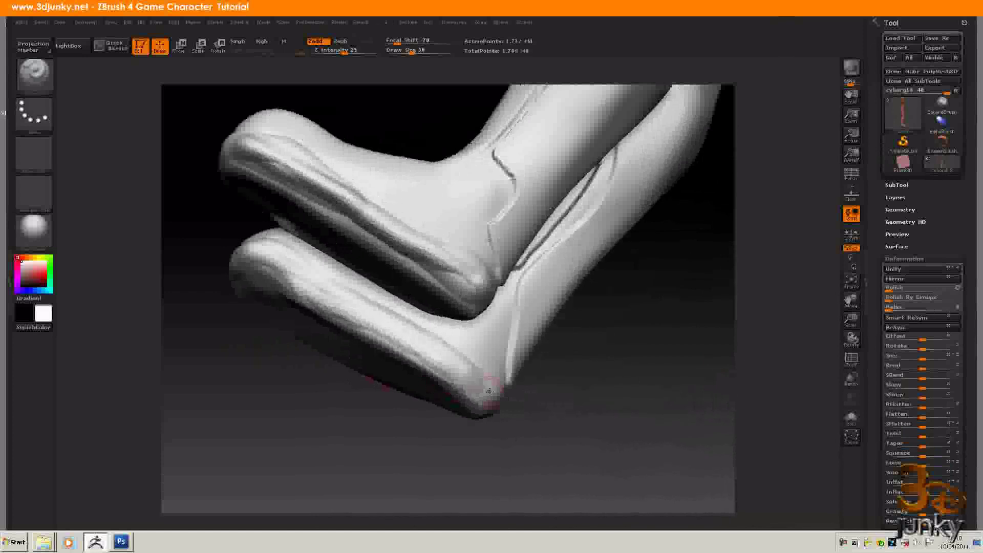
mouse_move(481, 360)
mouse_down()
mouse_move(429, 344)
mouse_move(499, 409)
mouse_move(470, 386)
mouse_up()
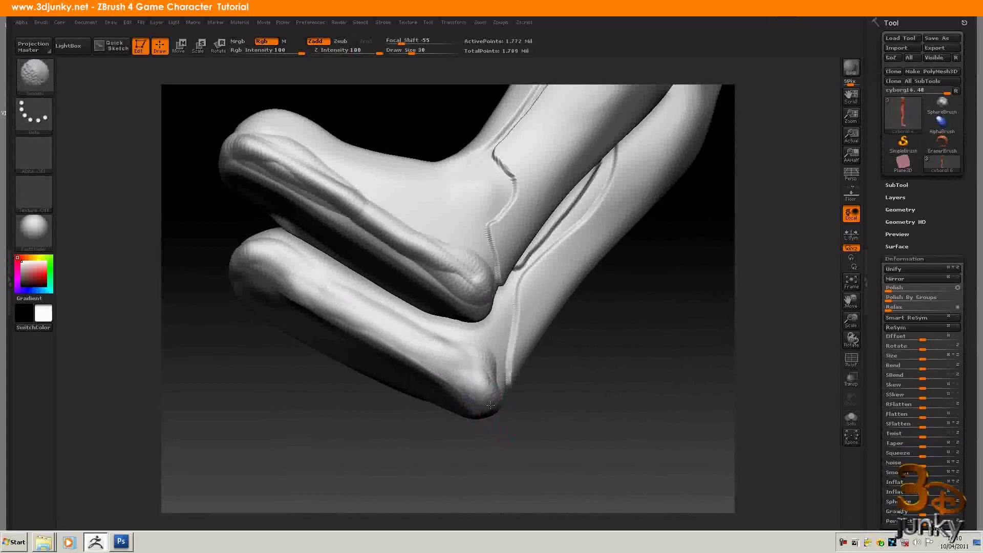
- Refine the sole rim from the side and the underside, and smooth its uneven areas
drag(277, 397, 379, 410)
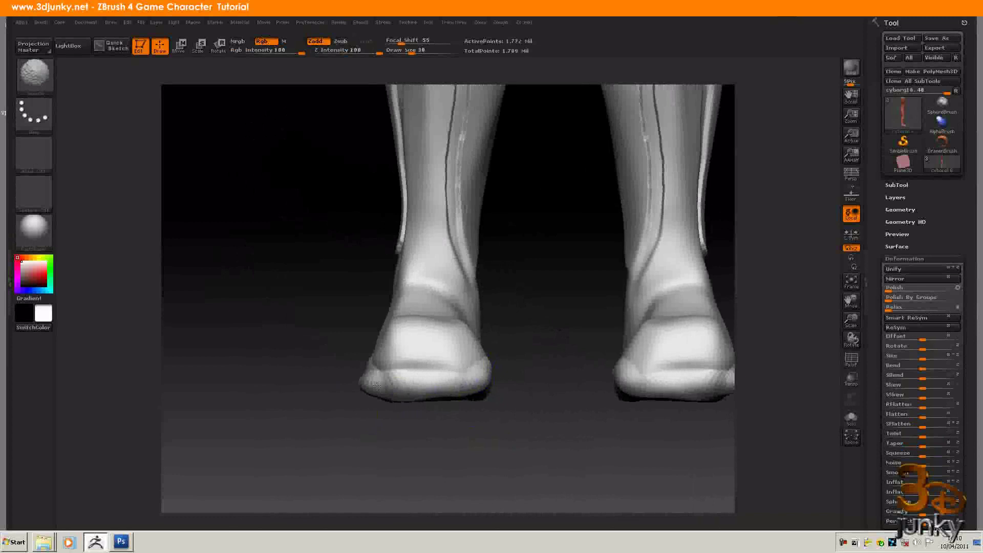
drag(443, 455, 535, 454)
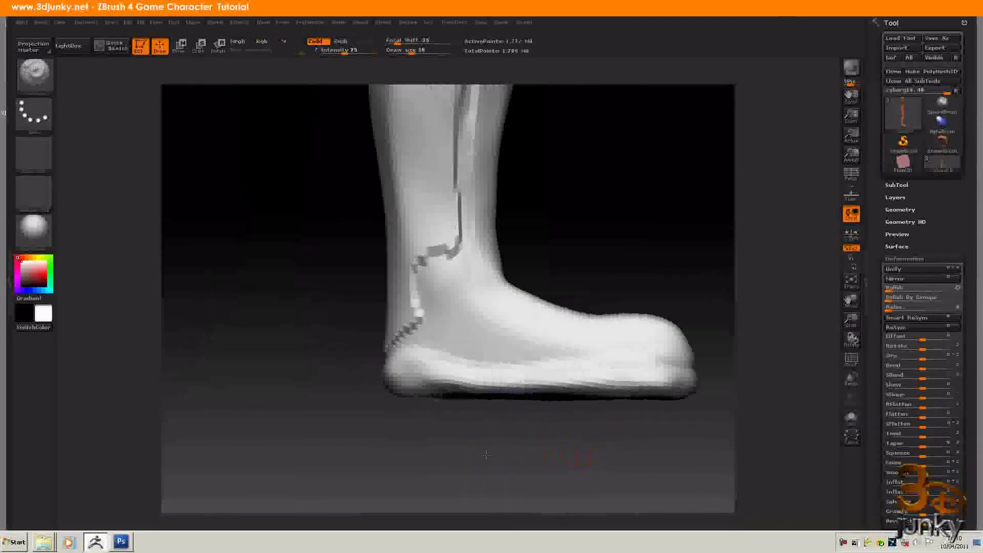
alt+drag(487, 455, 428, 465)
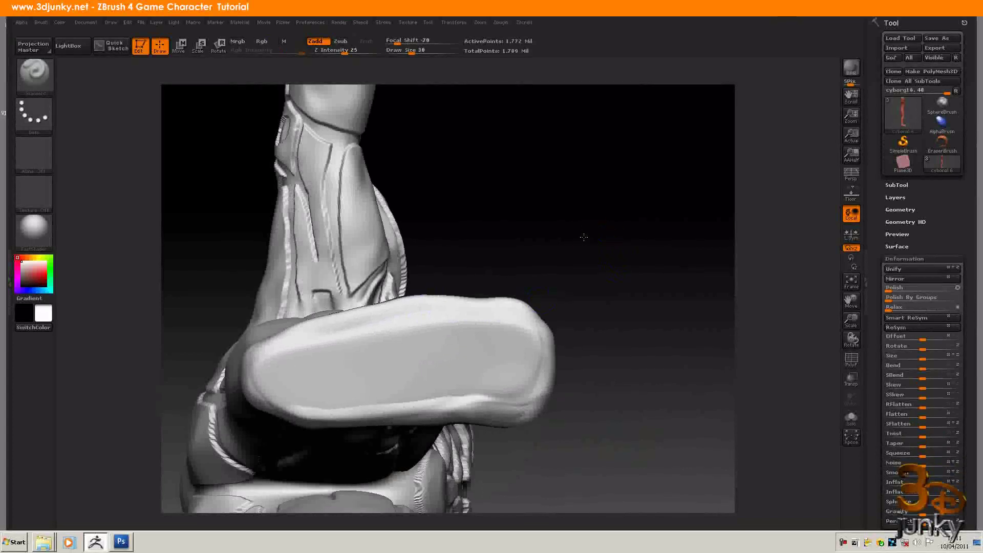
drag(570, 234, 586, 332)
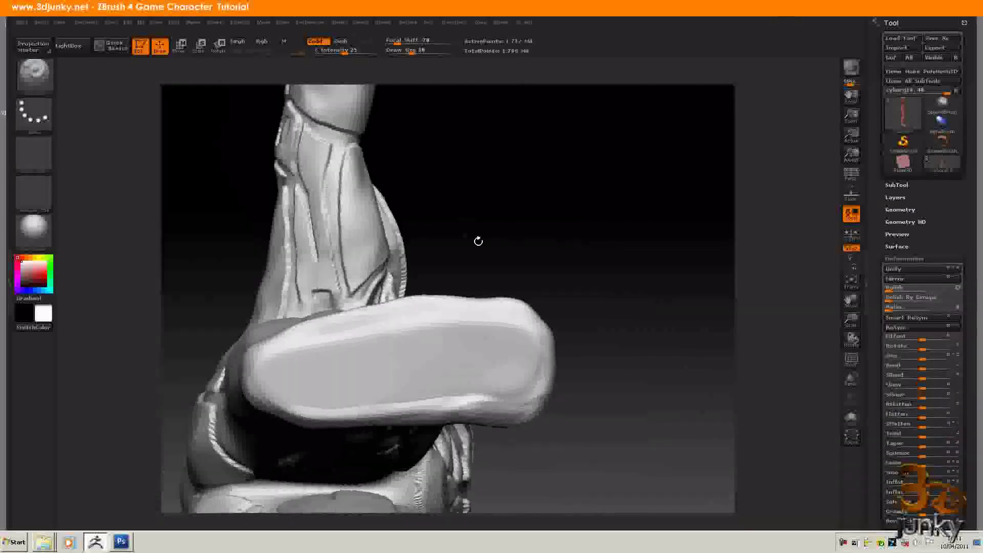
key(ctrl)
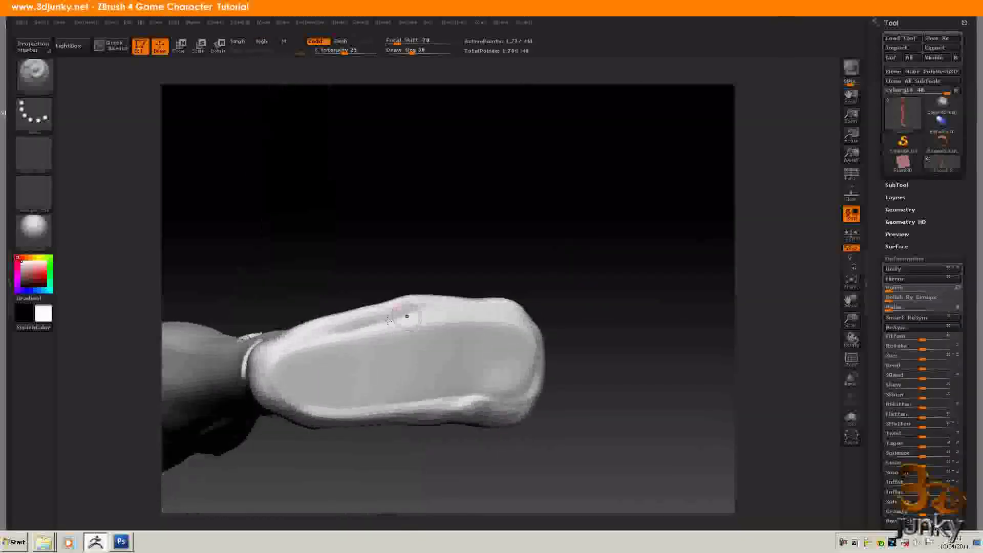
key(ctrl)
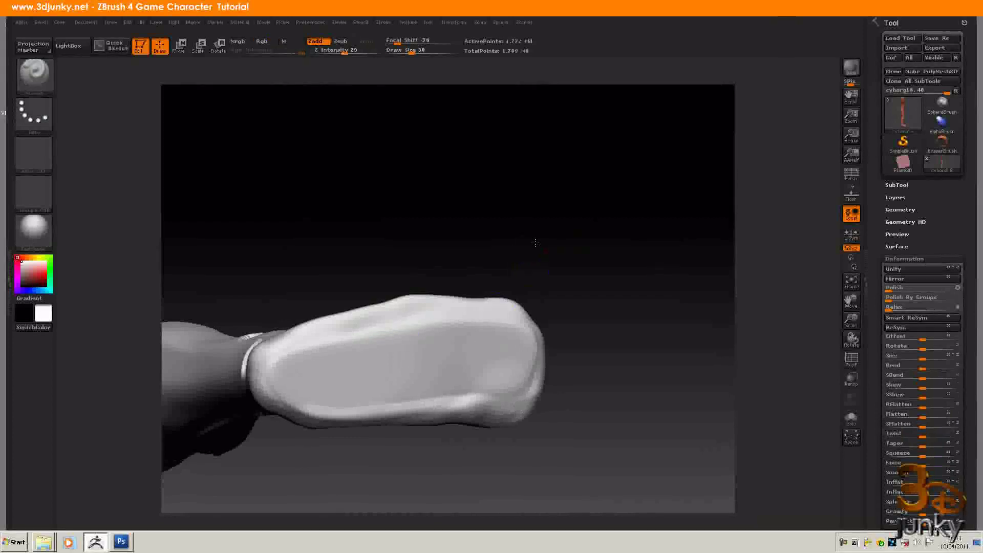
mouse_move(533, 241)
shift+mouse_down()
mouse_move(538, 328)
mouse_move(484, 311)
shift+mouse_up()
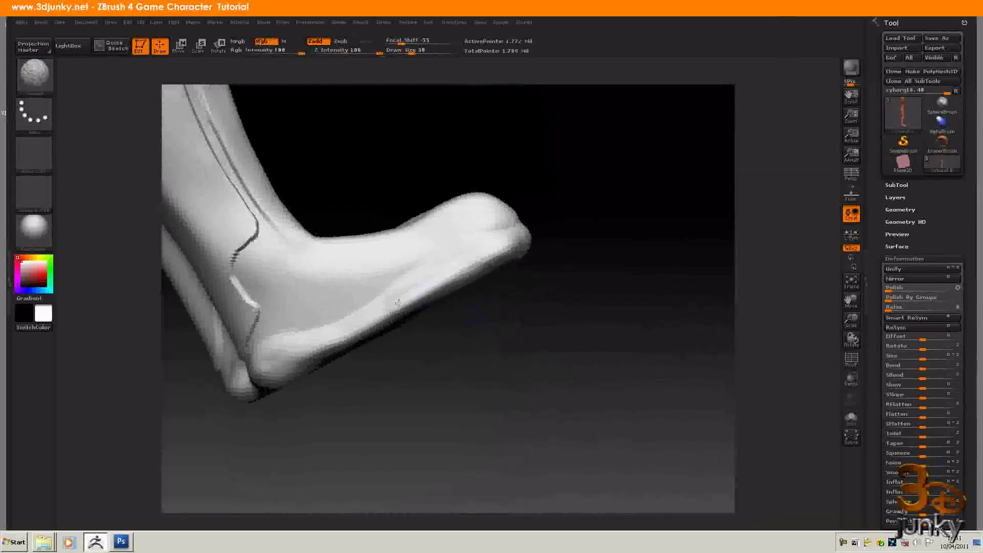
- Mask the foot's sole with a Curve mask stroke along the upper edge of its rim from toe to heel, and invert the mask
mouse_move(457, 371)
mouse_down()
mouse_move(450, 411)
mouse_move(425, 408)
mouse_up()
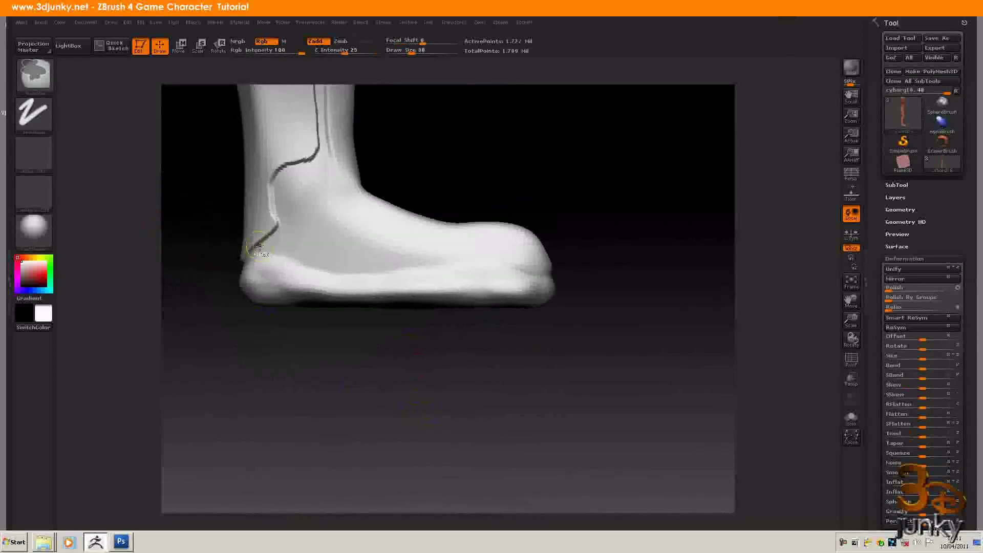
click(32, 112)
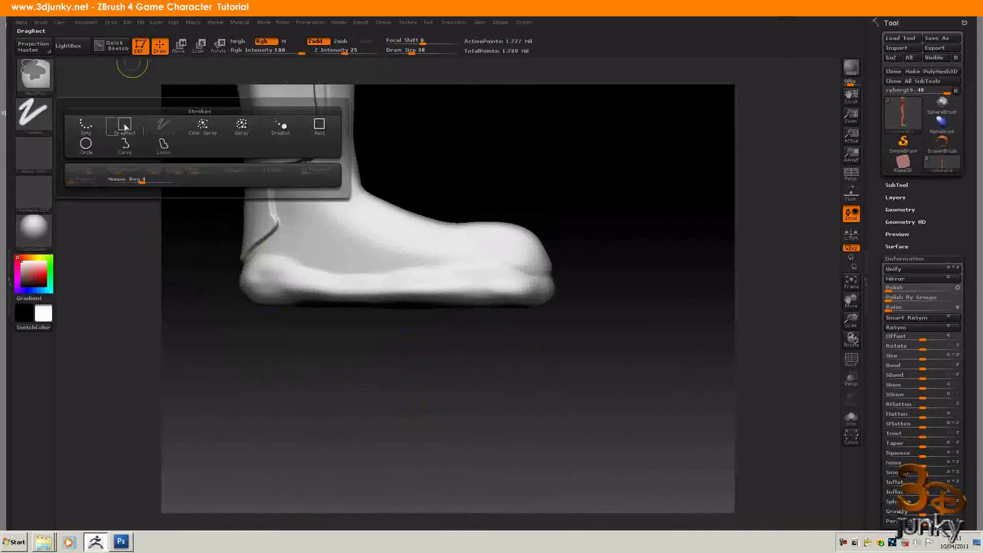
click(125, 145)
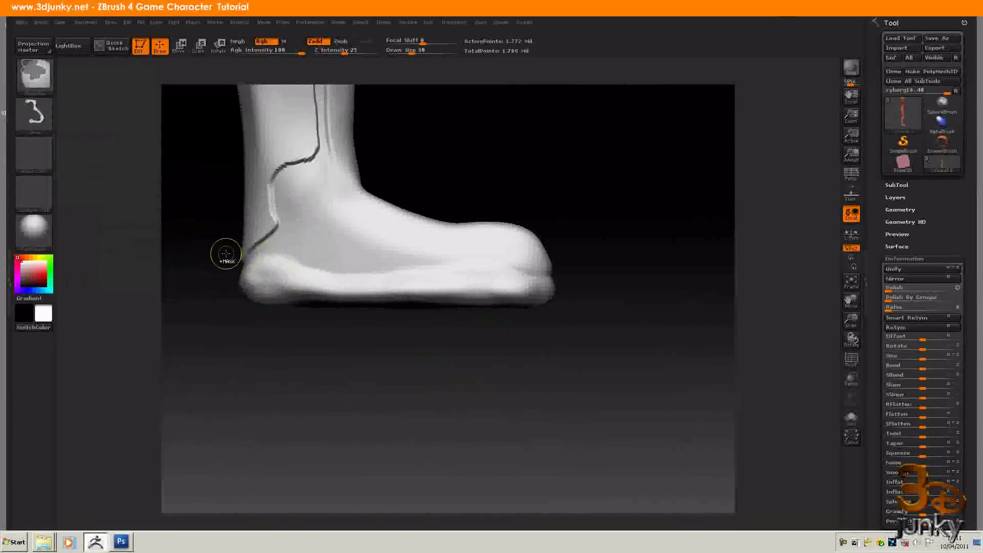
mouse_move(230, 267)
ctrl+mouse_down()
mouse_move(263, 249)
mouse_move(229, 268)
ctrl+mouse_up()
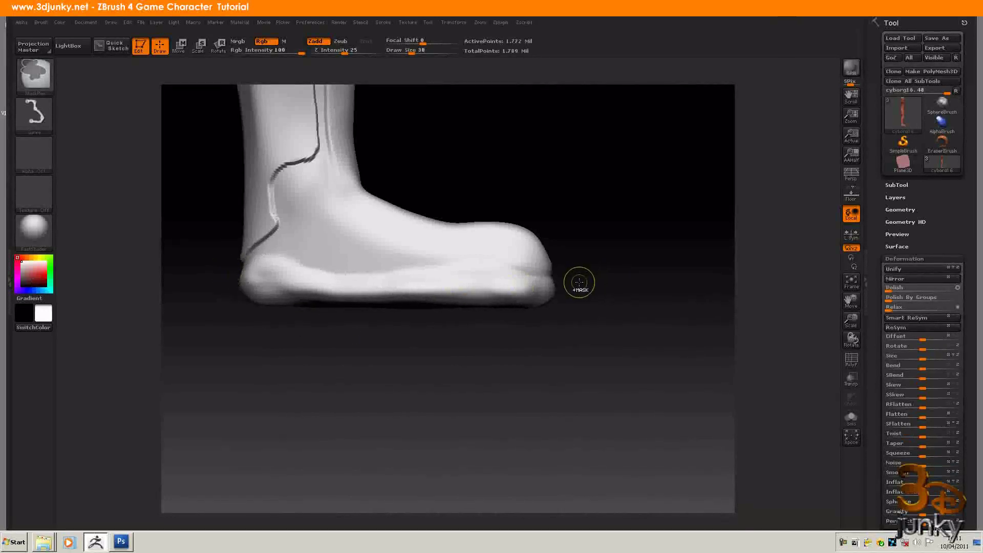
mouse_move(568, 298)
ctrl+mouse_down()
mouse_move(544, 313)
mouse_move(553, 309)
ctrl+mouse_up()
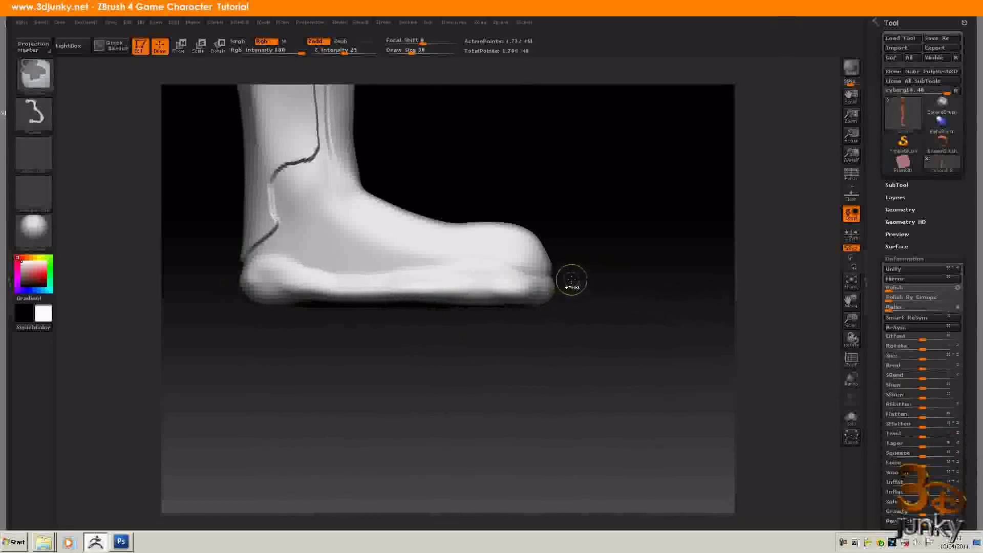
ctrl+drag(576, 271, 532, 274)
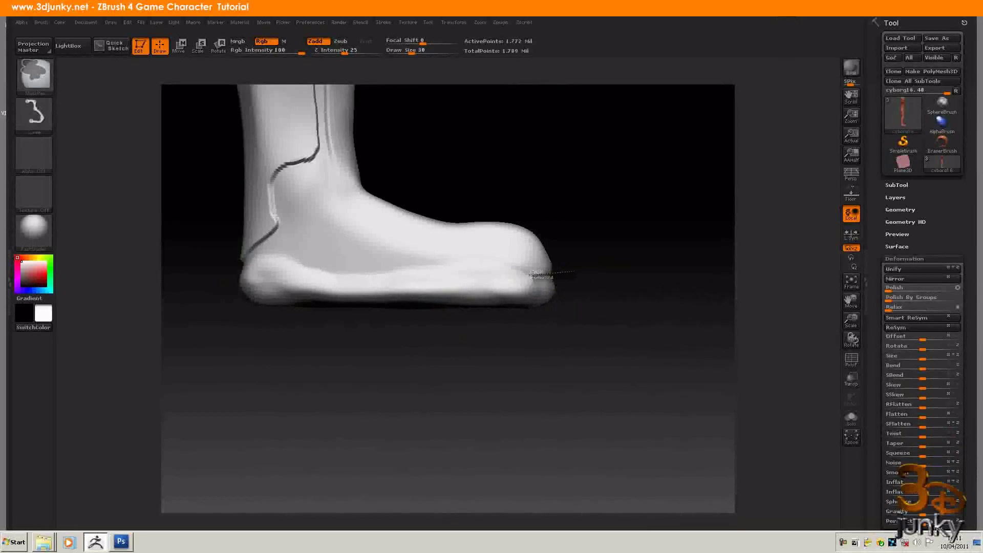
mouse_move(533, 274)
mouse_down()
mouse_move(497, 259)
mouse_move(320, 269)
mouse_up()
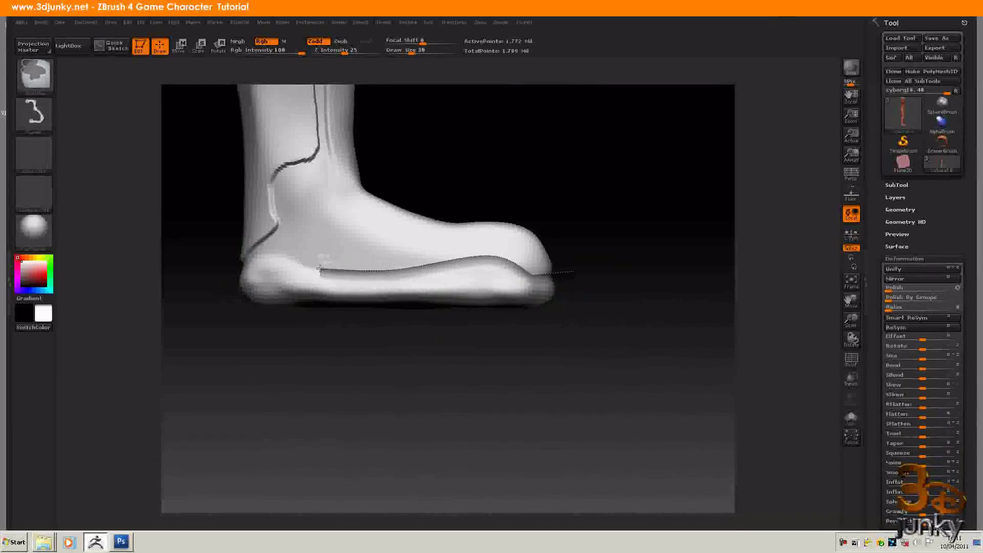
click(283, 253)
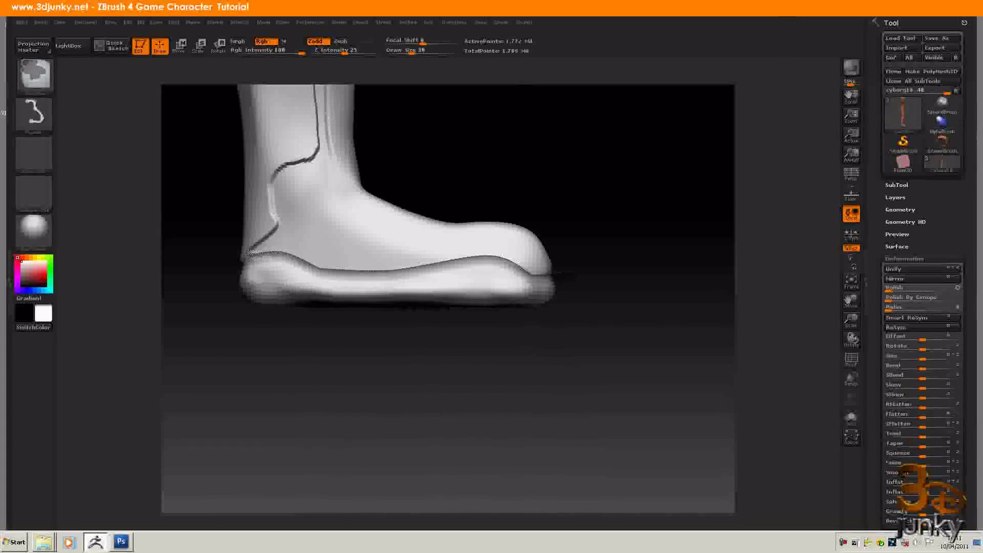
click(221, 287)
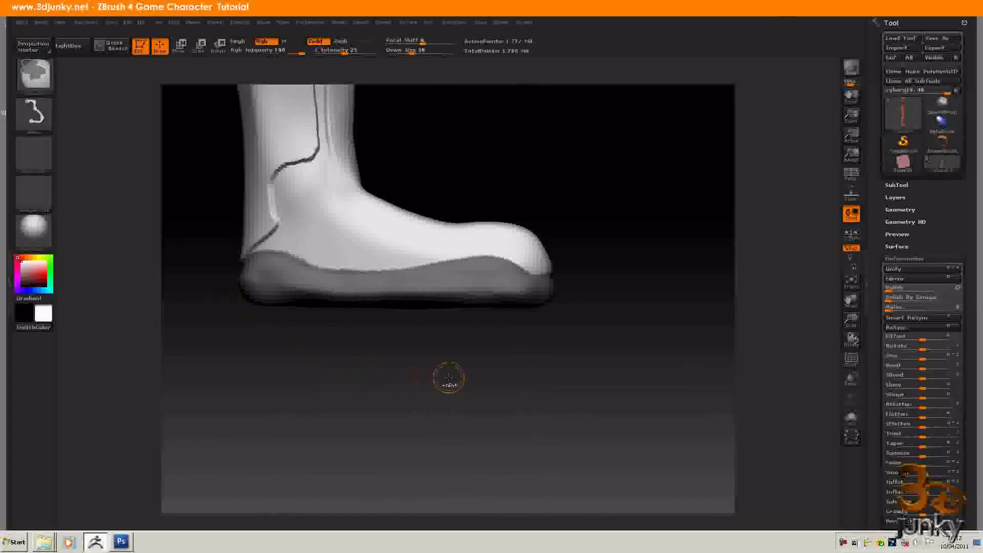
ctrl+click(449, 377)
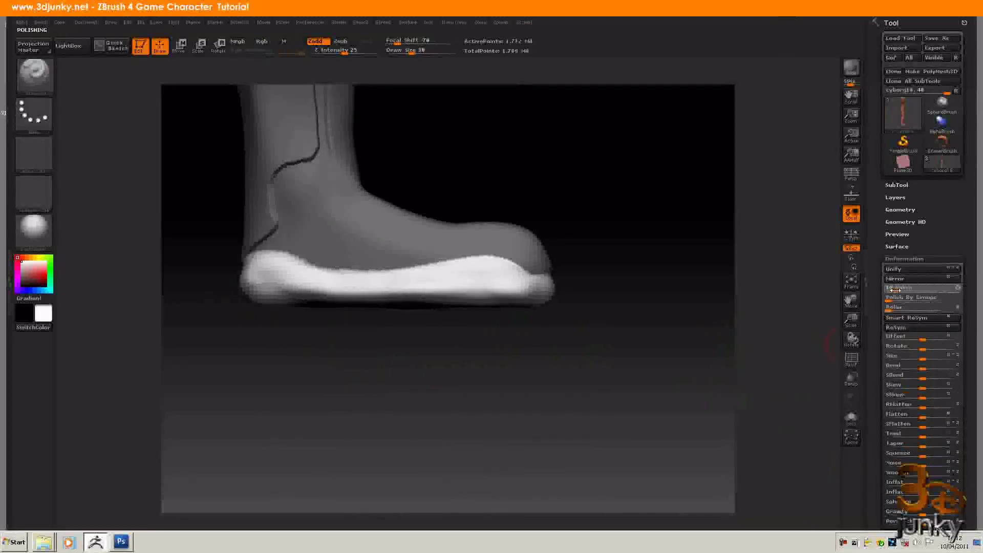
- Polish the unmasked sole lightly and inflate it with an Inflat value of 2
drag(675, 377, 676, 377)
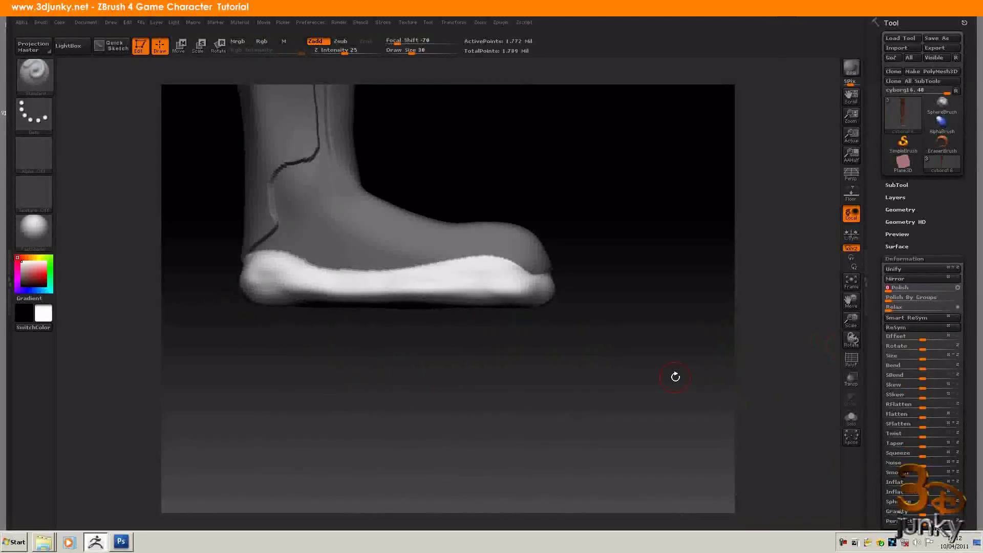
drag(970, 448, 967, 359)
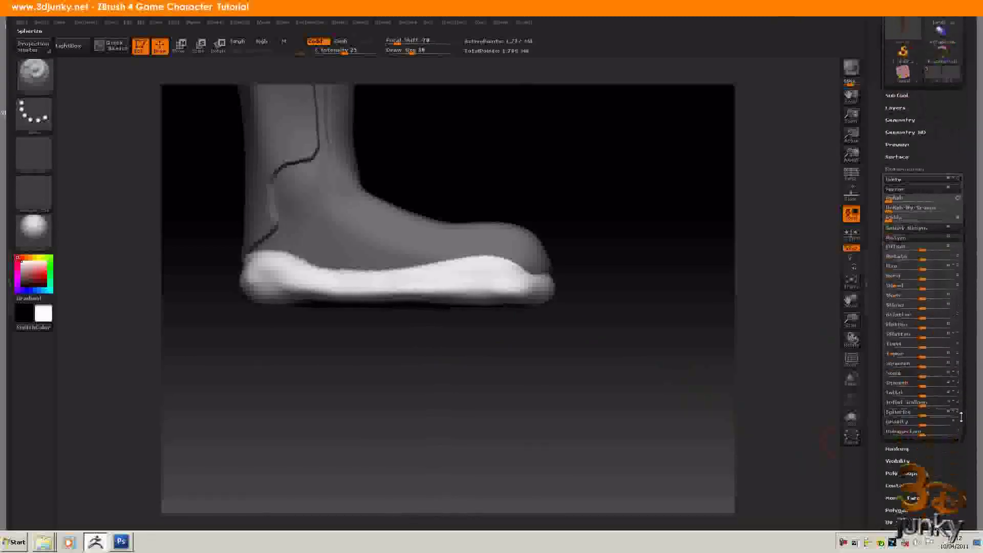
drag(915, 402, 898, 399)
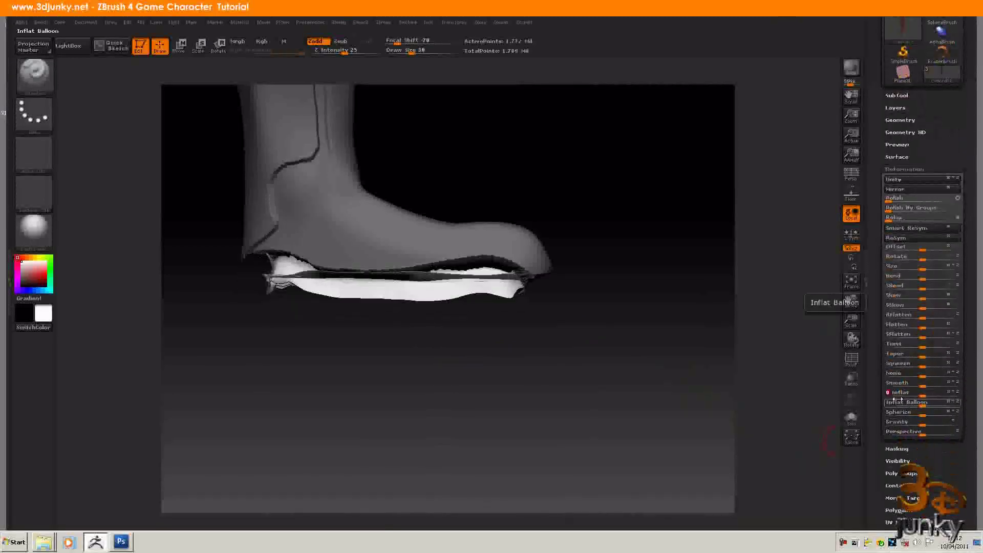
key(ctrl+z)
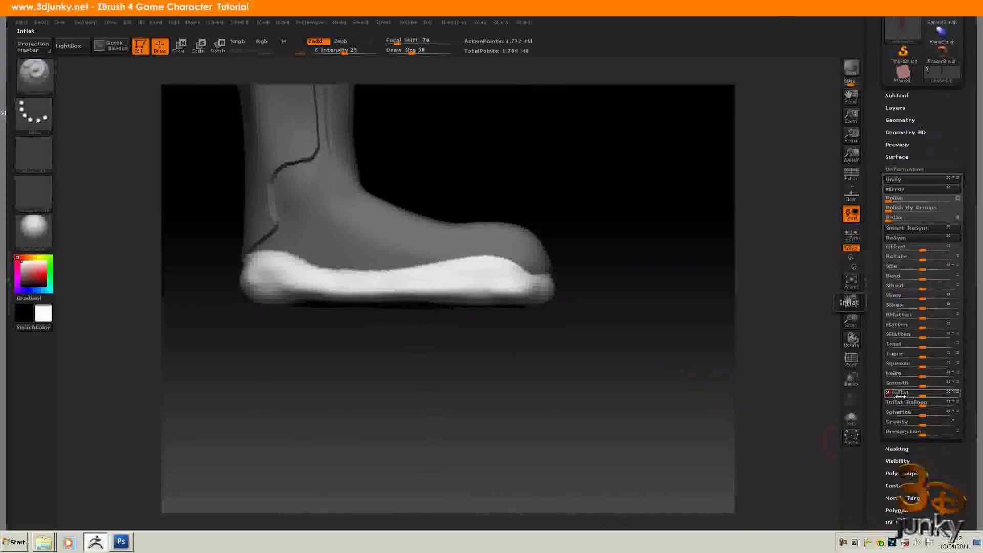
key(Return)
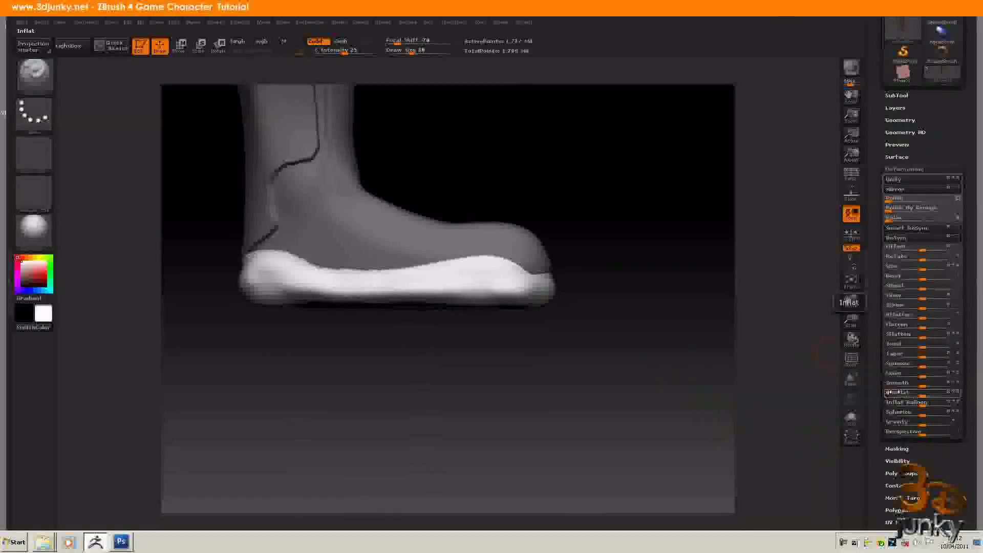
drag(678, 351, 570, 340)
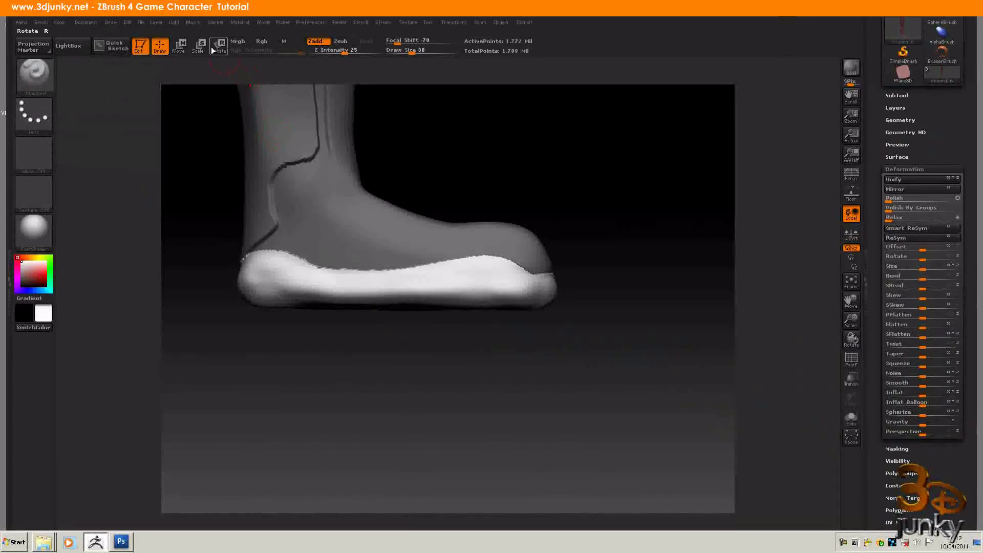
- Switch to another sculpting brush with a draw size of 65 and reshape the unmasked sole below the toes
click(33, 76)
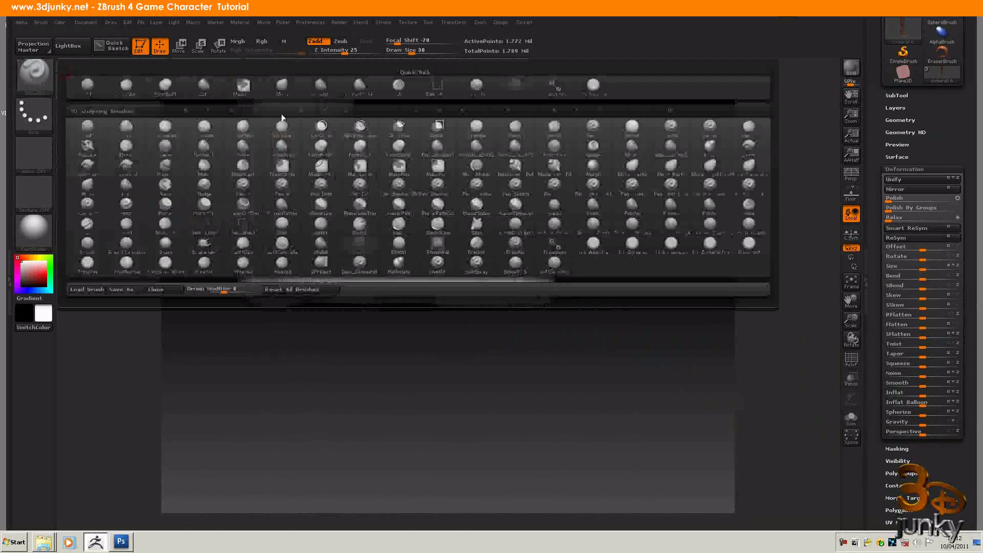
click(323, 89)
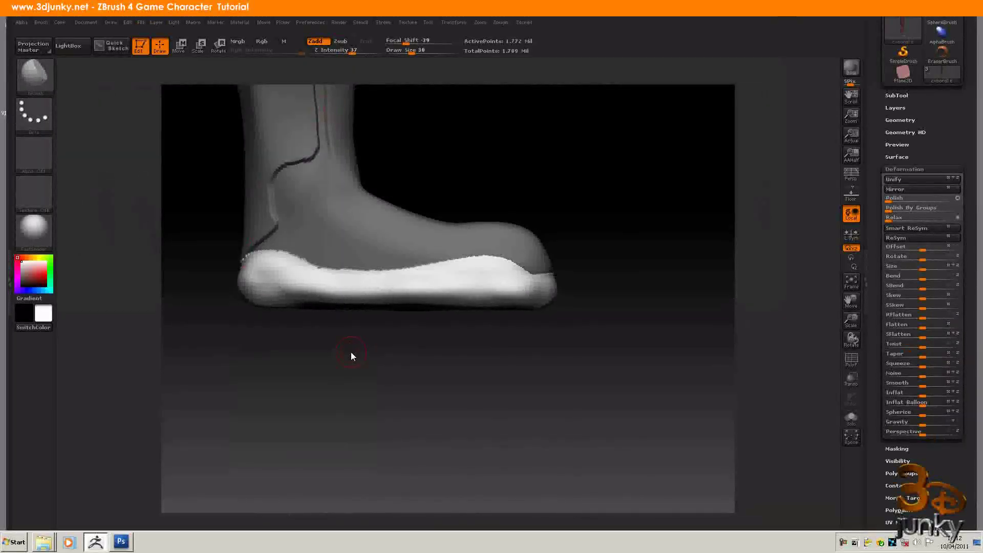
key(space)
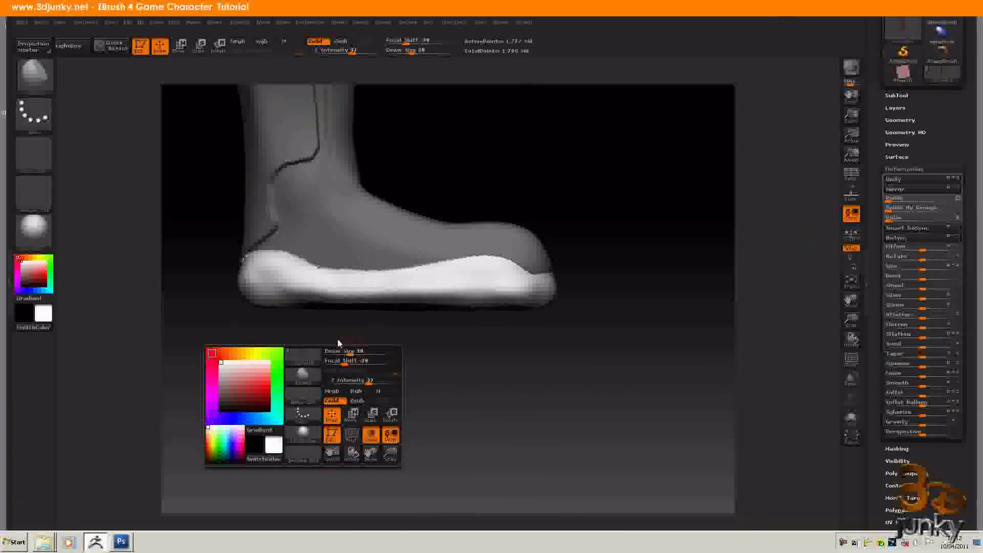
drag(356, 351, 365, 354)
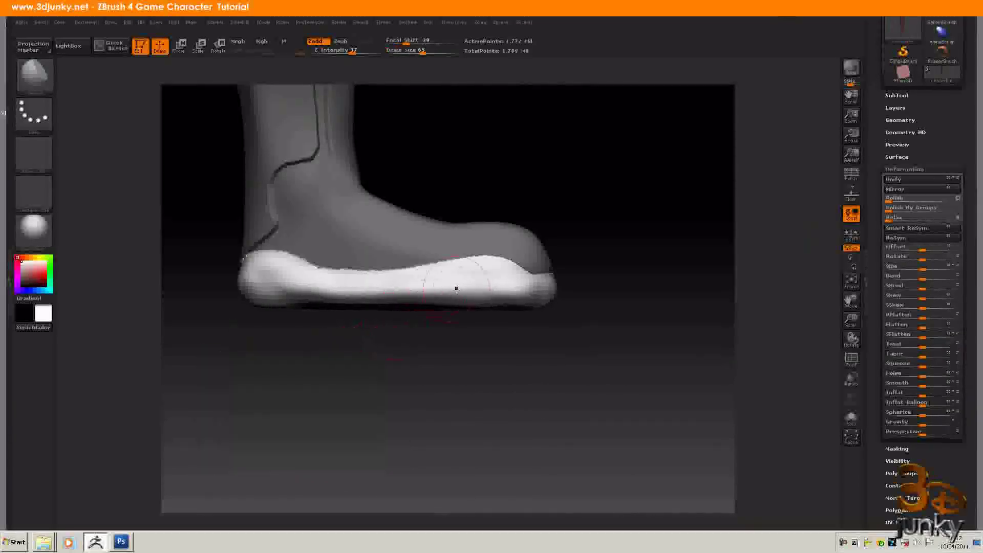
drag(493, 288, 503, 290)
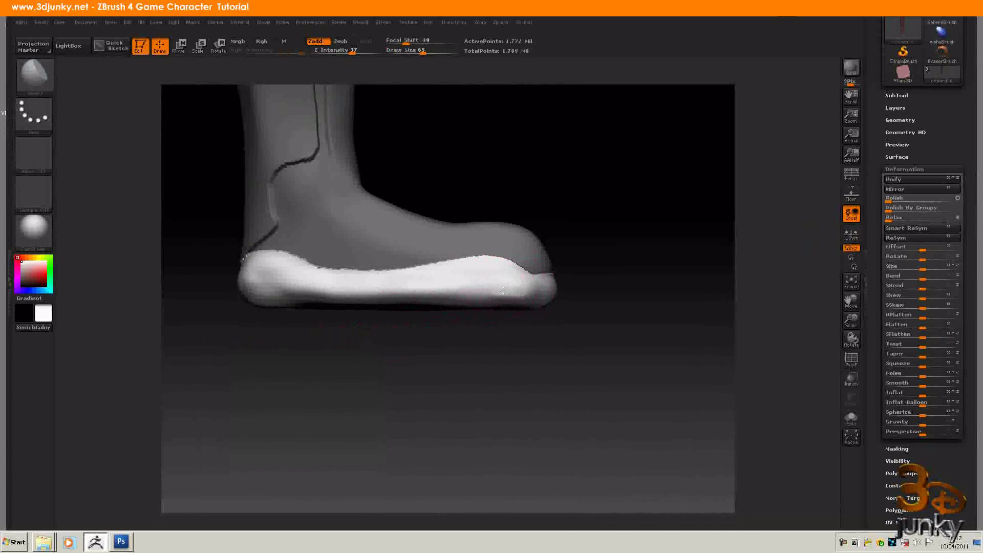